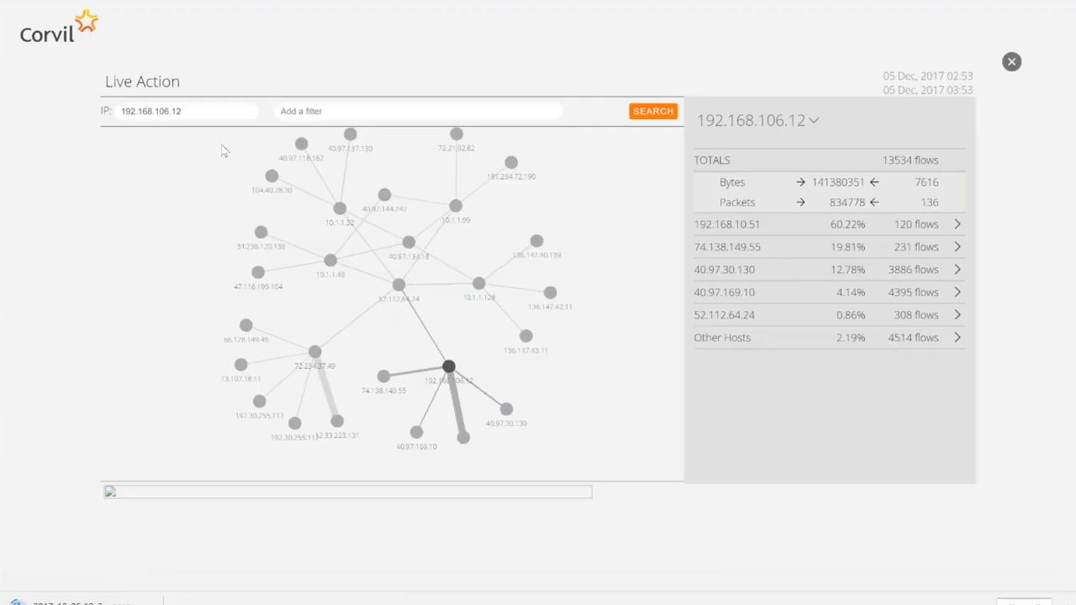
Search for IP 192.168.106.12 and inspect its links to 40.97.30.130 and 192.168.10.51, expanding the citrix-static traffic details
left_click(191, 109)
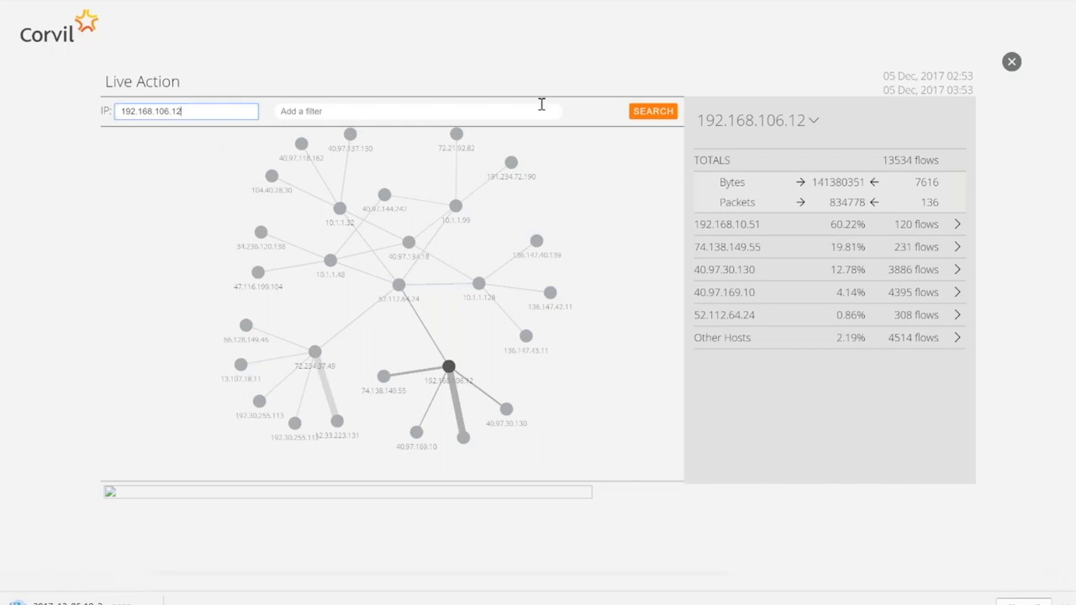
left_click(651, 111)
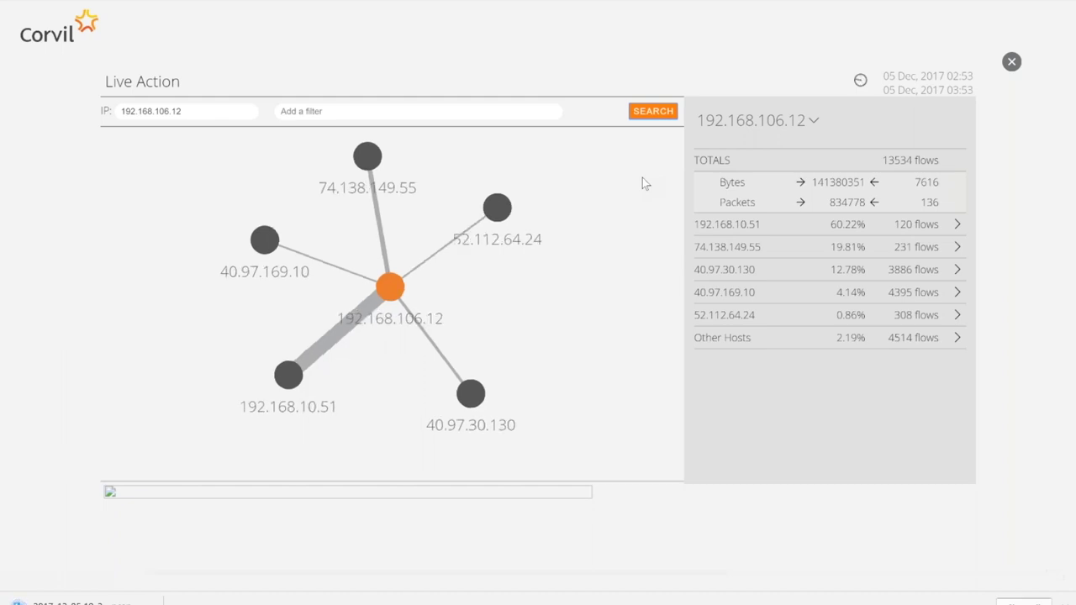
left_click(454, 365)
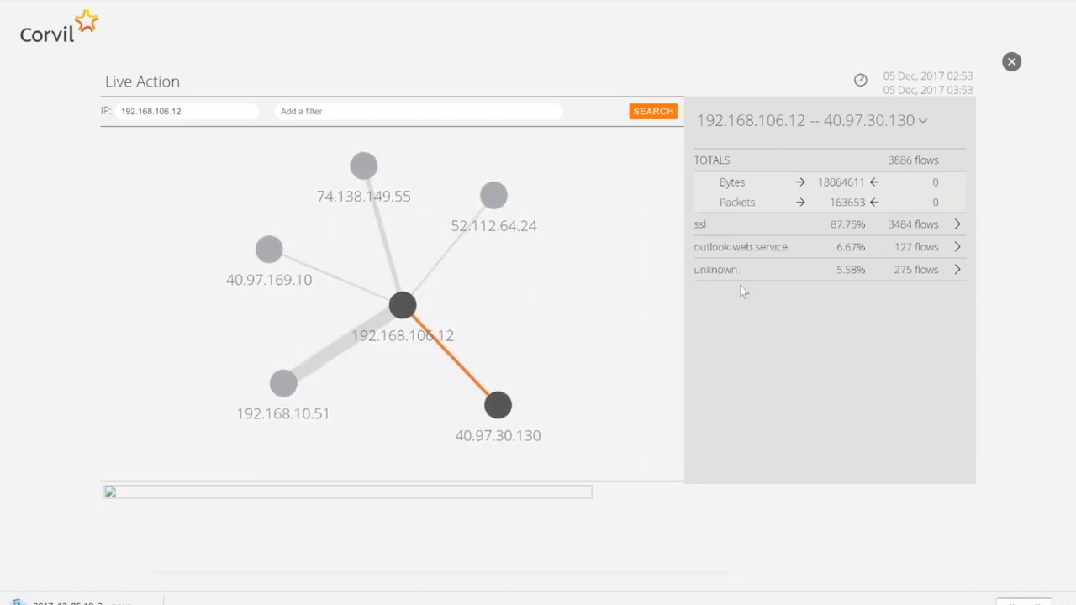
left_click(344, 346)
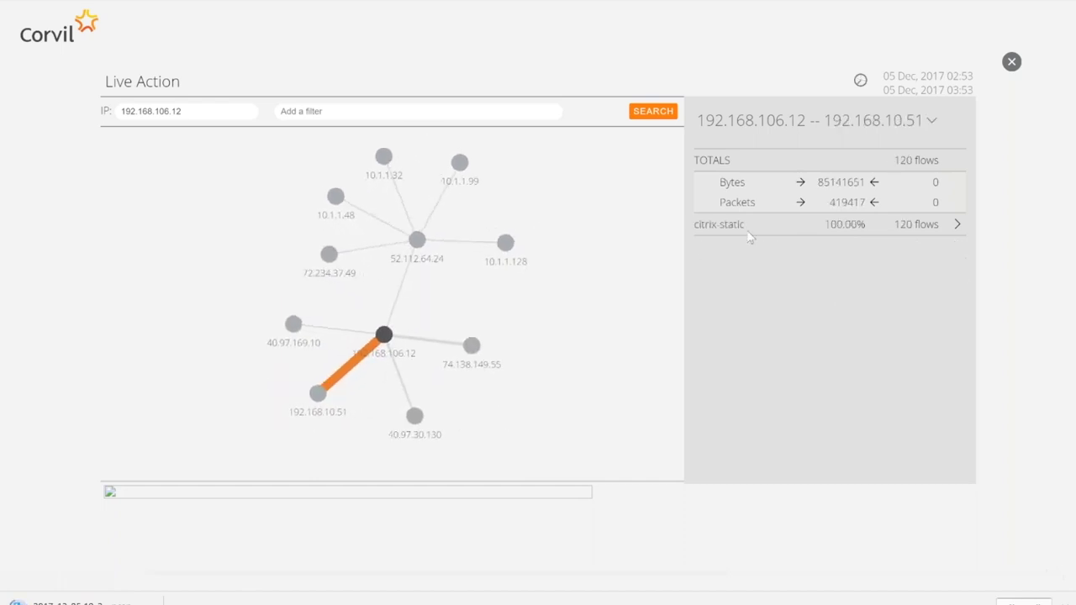
left_click(957, 225)
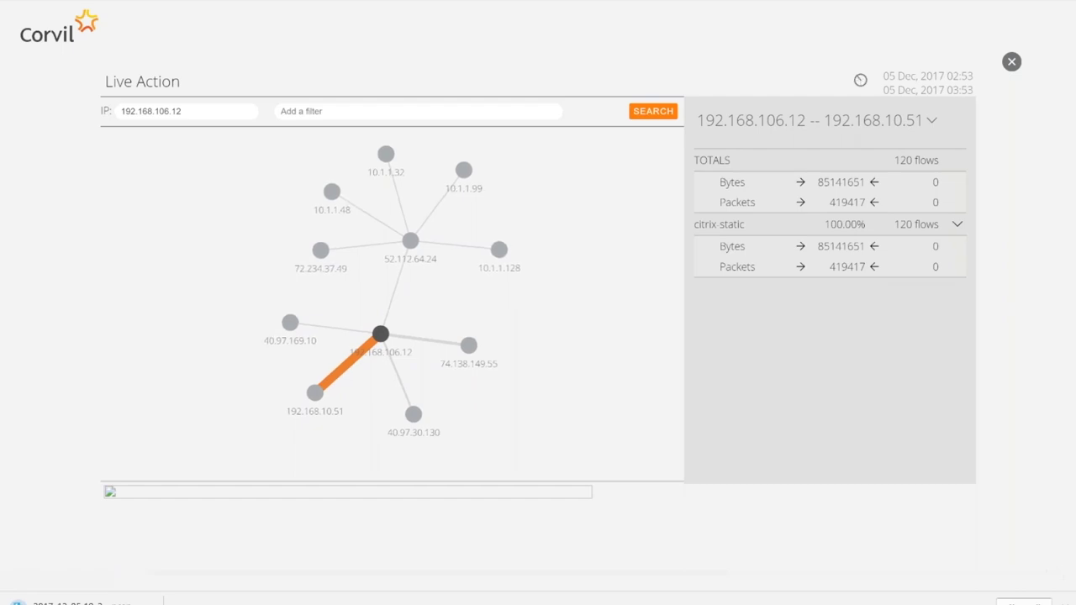
Inspect the links from 52.112.64.24 to 72.234.37.49, 10.1.1.48, 10.1.1.32 and 10.1.1.99 in the network graph
left_click(370, 248)
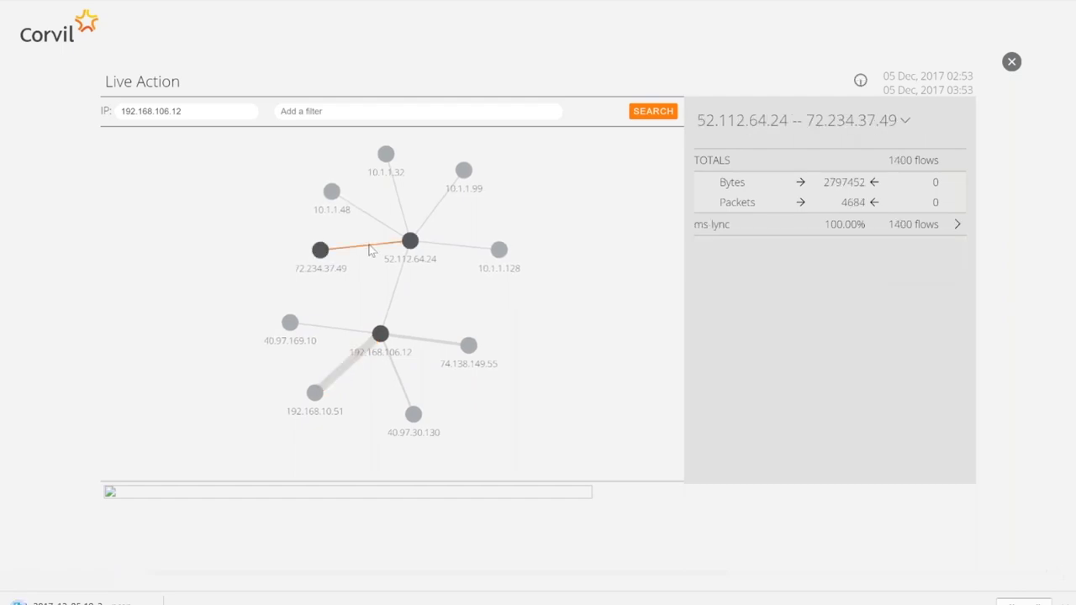
left_click(373, 219)
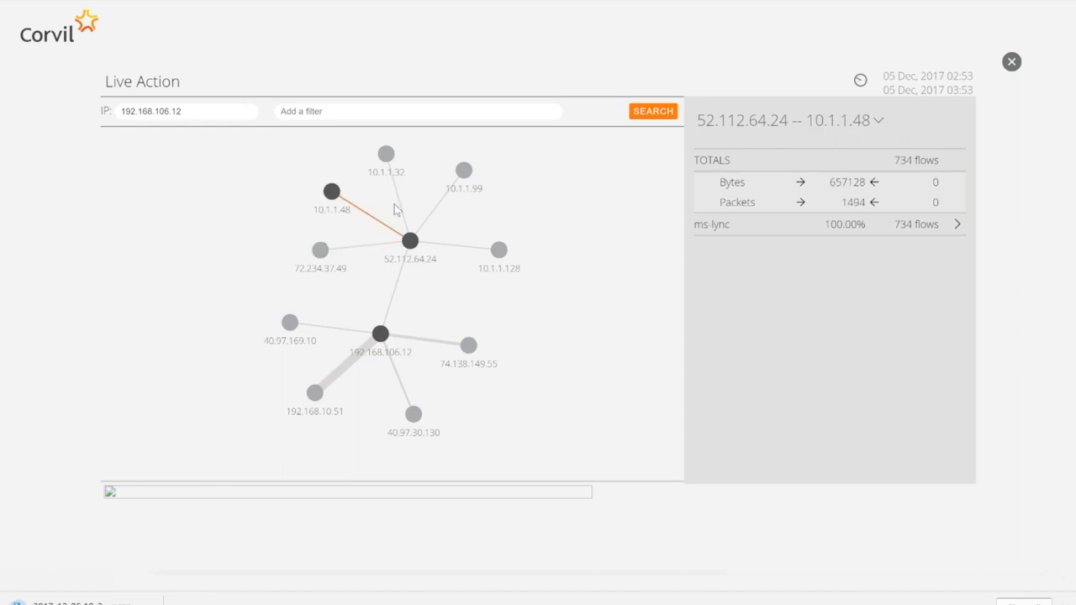
left_click(399, 206)
left_click(436, 214)
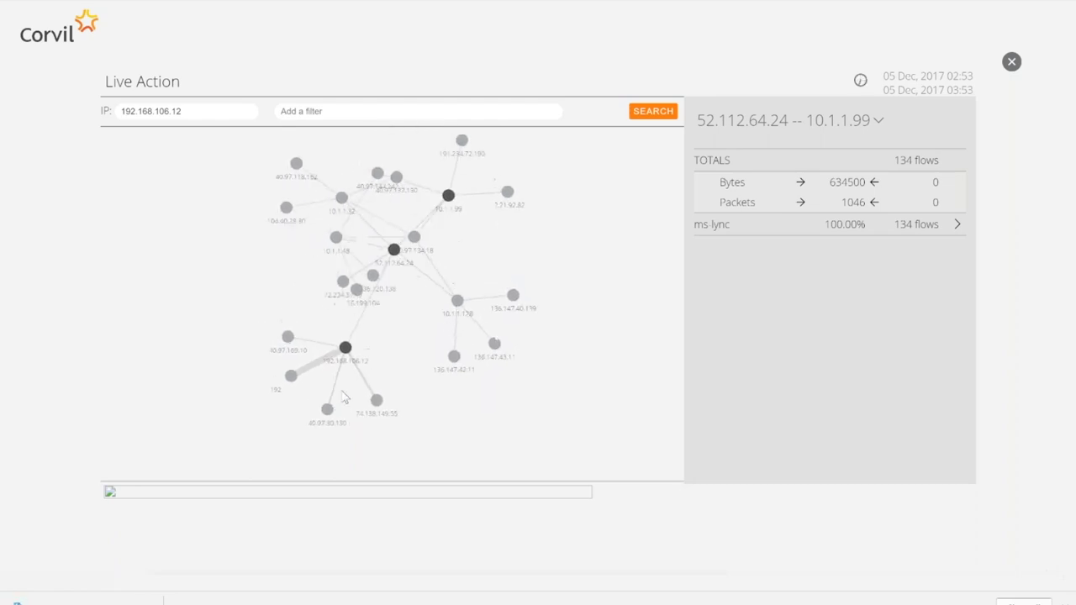
Show the IP options for the 52.112.64.24 to 10.1.1.99 link and for the 192.168.106.12 to 192.168.10.51 link
left_click(878, 122)
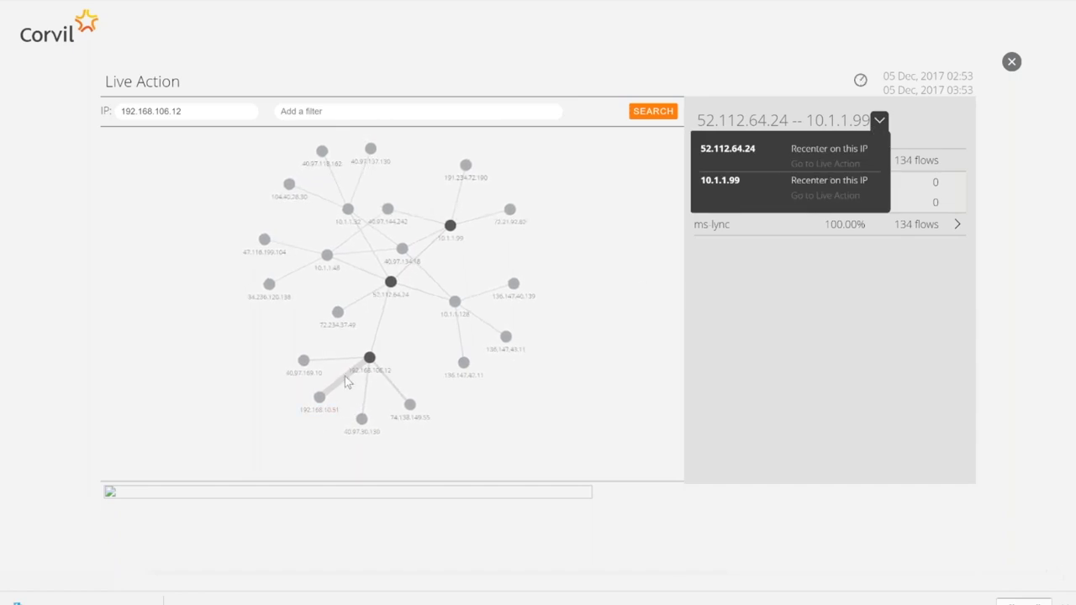
left_click(347, 382)
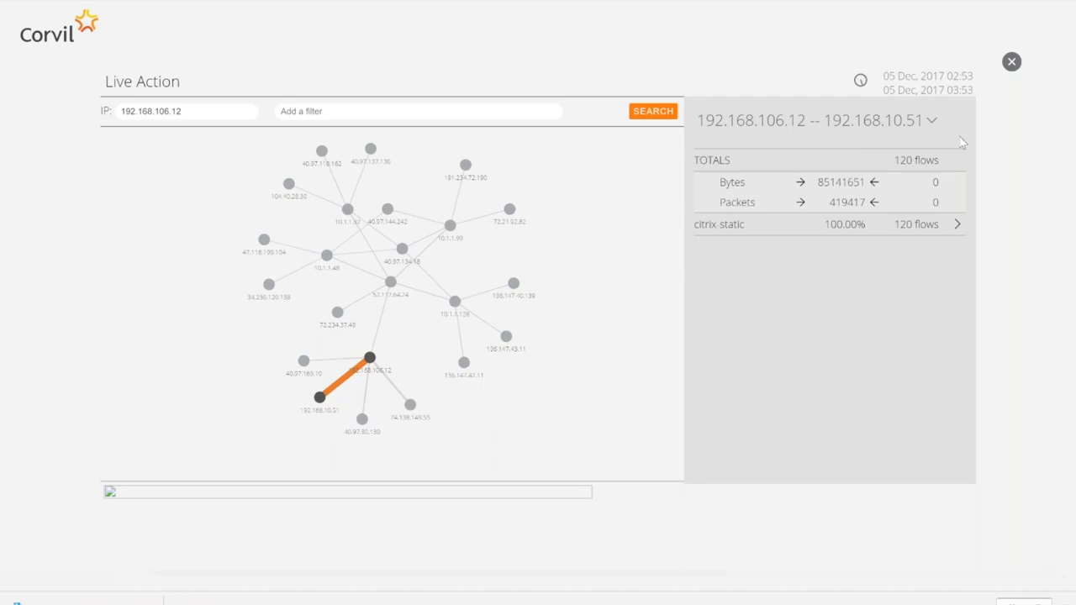
left_click(931, 120)
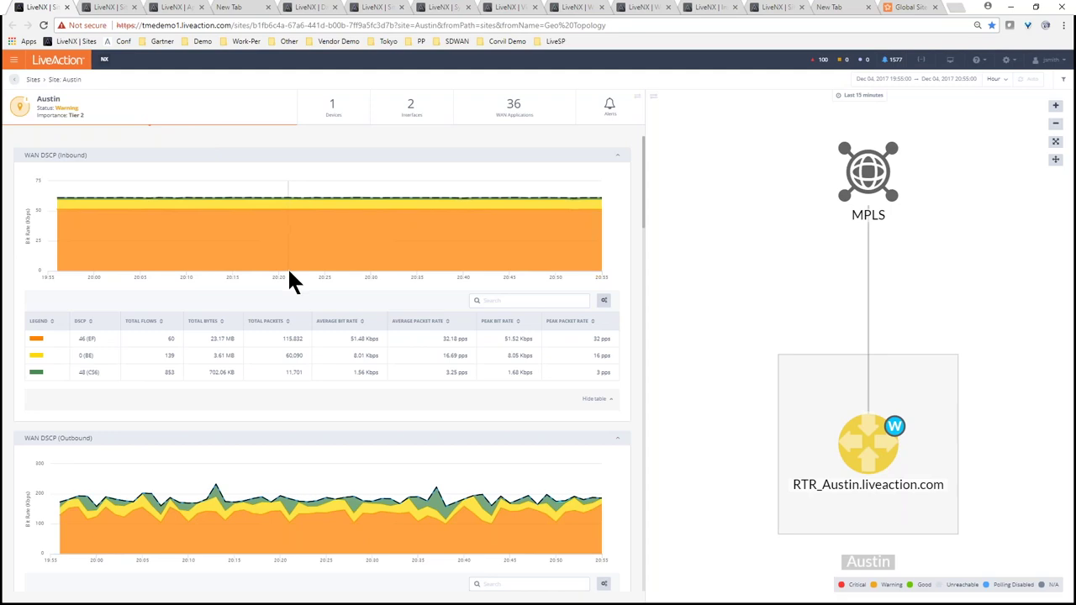
Review the Austin site's WAN DSCP, top WAN applications and top WAN destination IPs reports
scroll(290, 278, "down", 5)
scroll(290, 296, "down", 4)
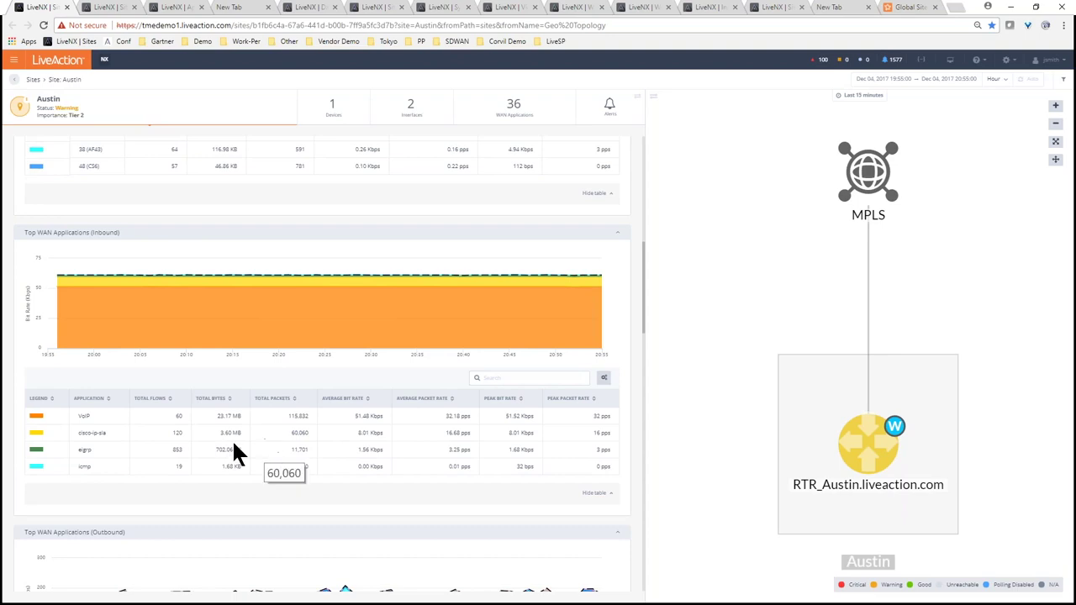
scroll(167, 458, "down", 8)
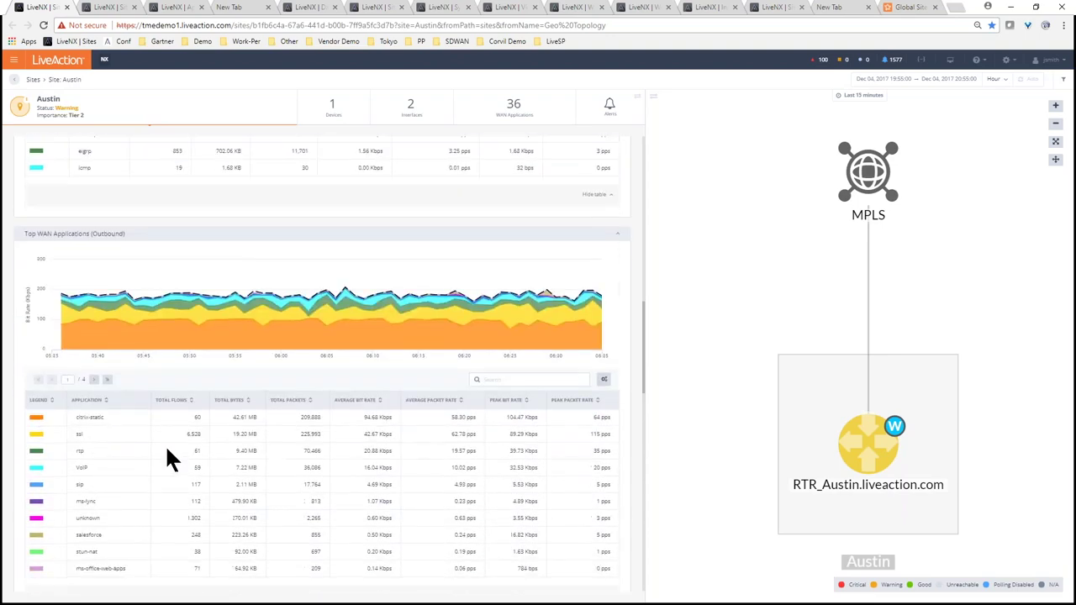
scroll(167, 458, "down", 13)
scroll(164, 444, "down", 9)
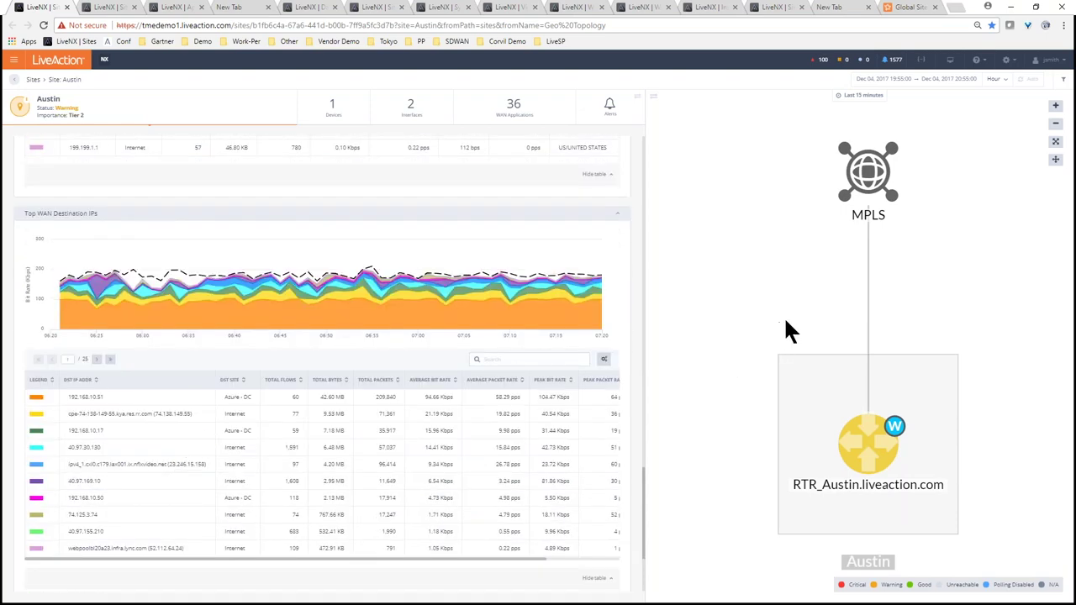
View the Sites map from Austin out to the whole United States and bring up the VoIP application page
left_click(107, 10)
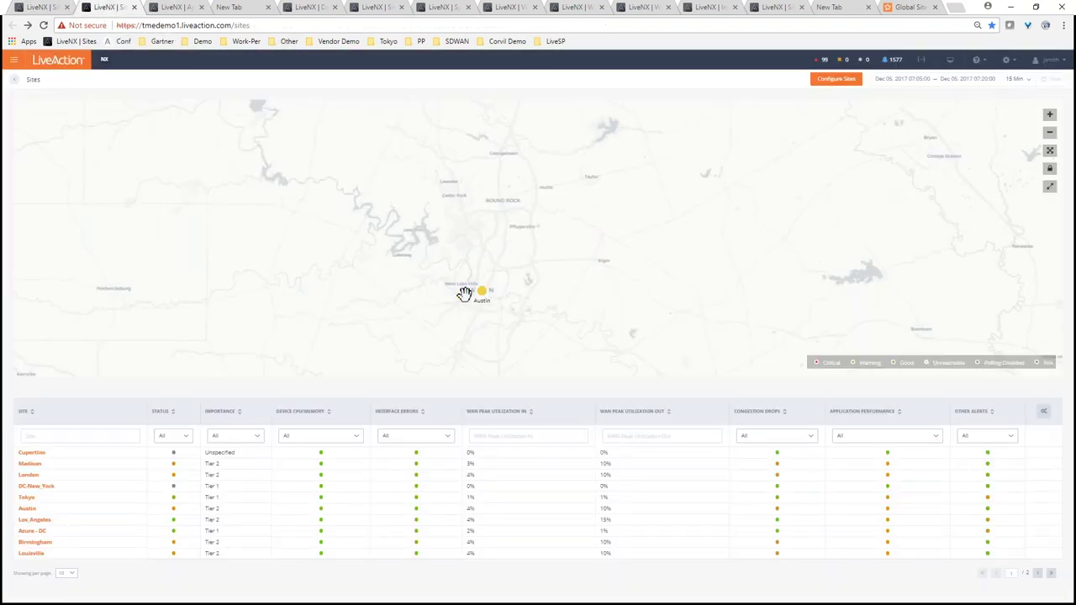
scroll(452, 290, "down", 2)
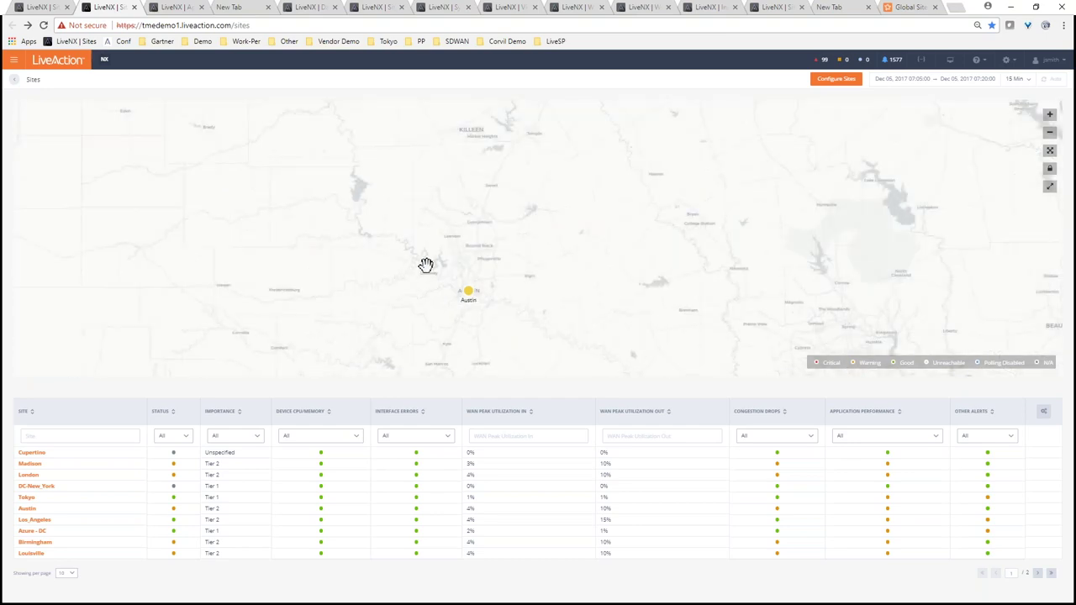
scroll(424, 286, "down", 2)
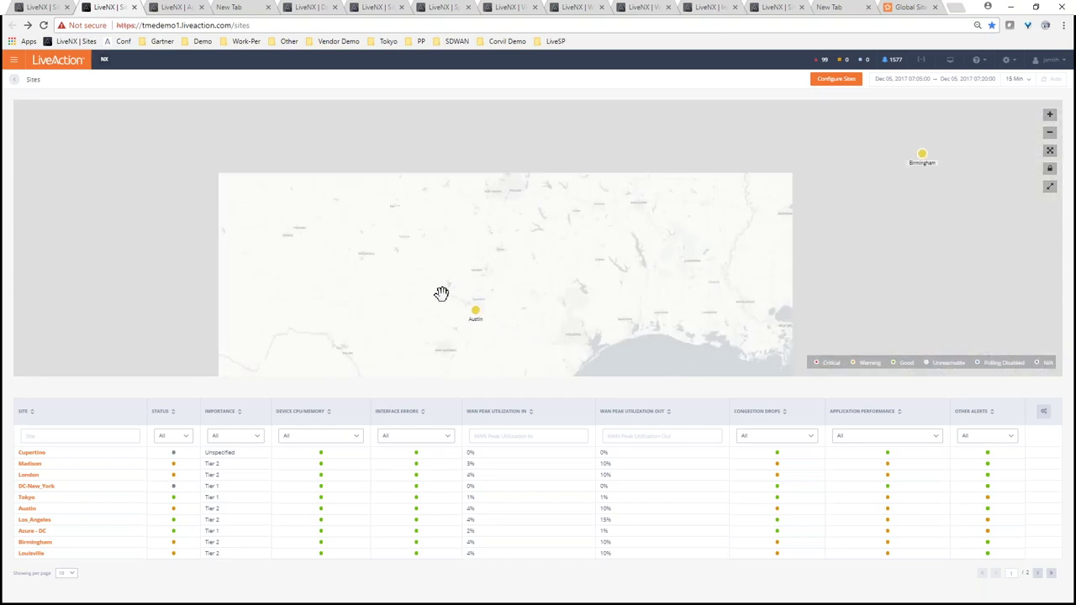
scroll(434, 286, "down", 2)
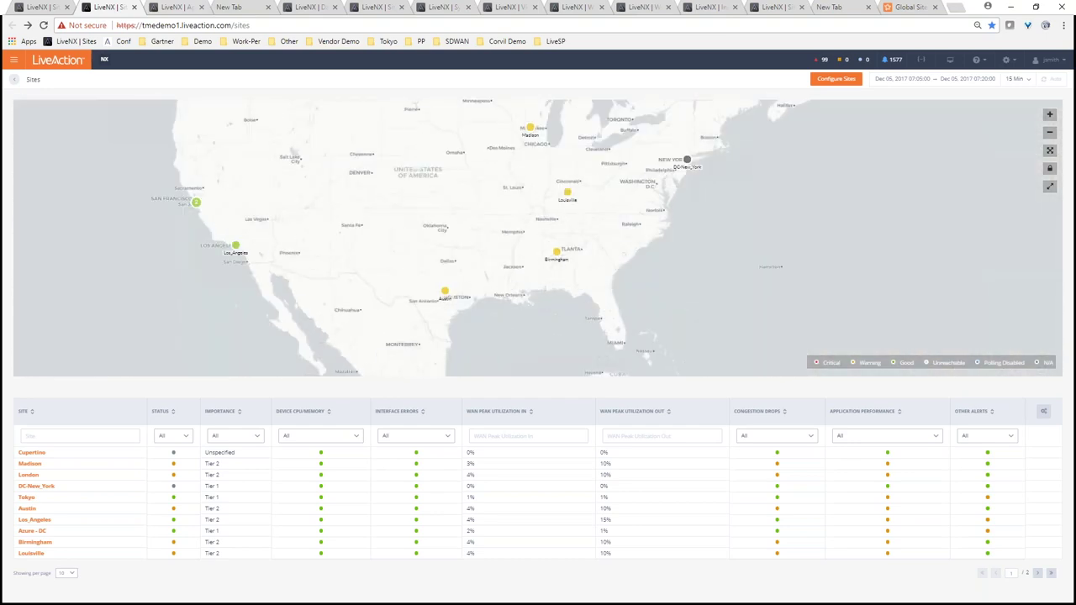
left_click(164, 8)
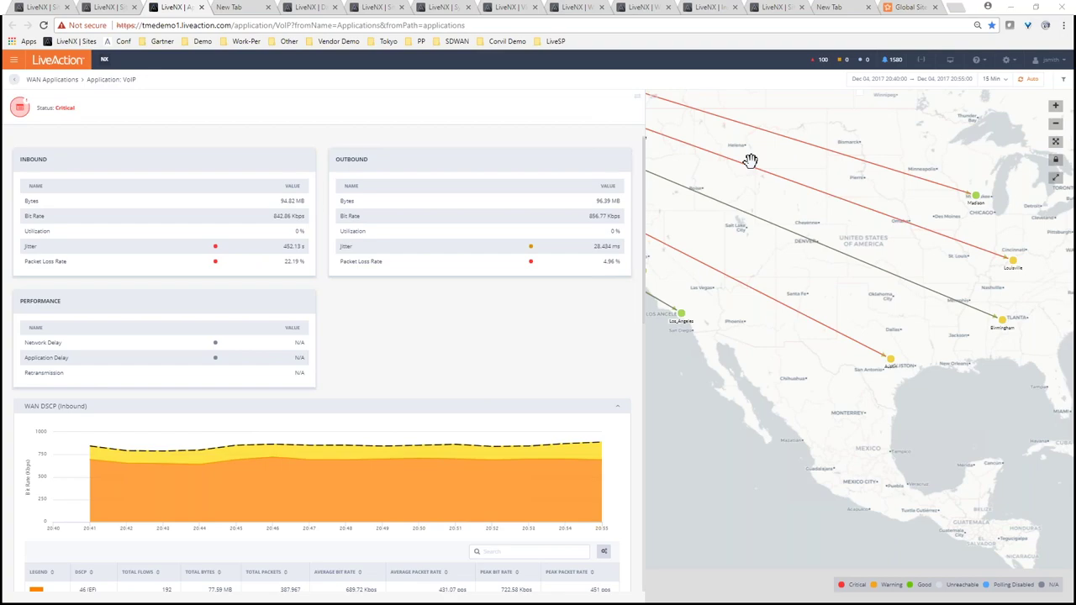
Switch to the LiveNX desktop client, show the QoS topology and move the Austin site slightly upward
key("alt+Tab")
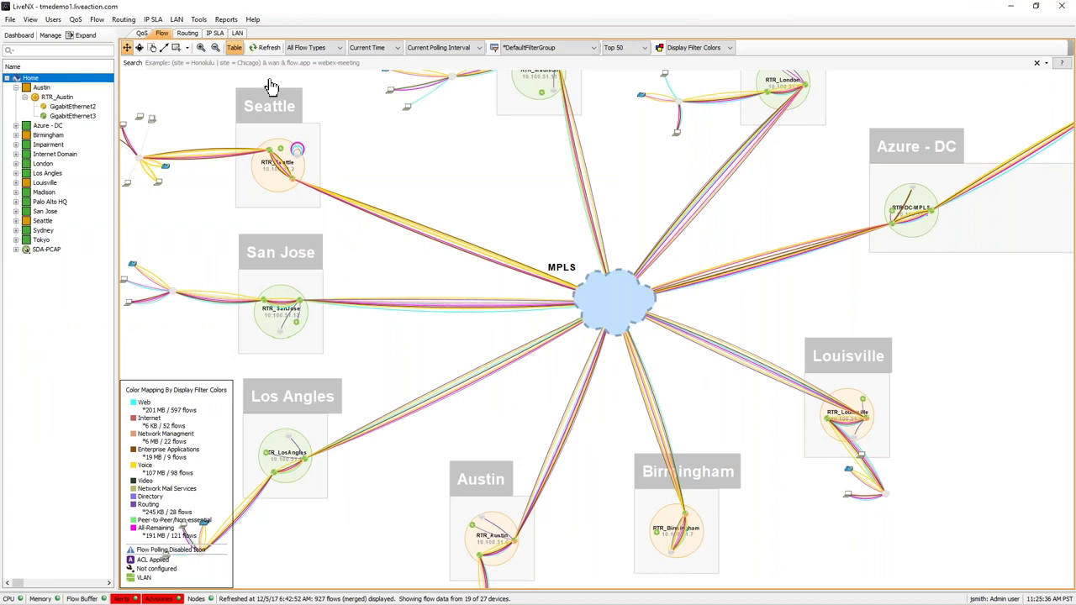
left_click(141, 33)
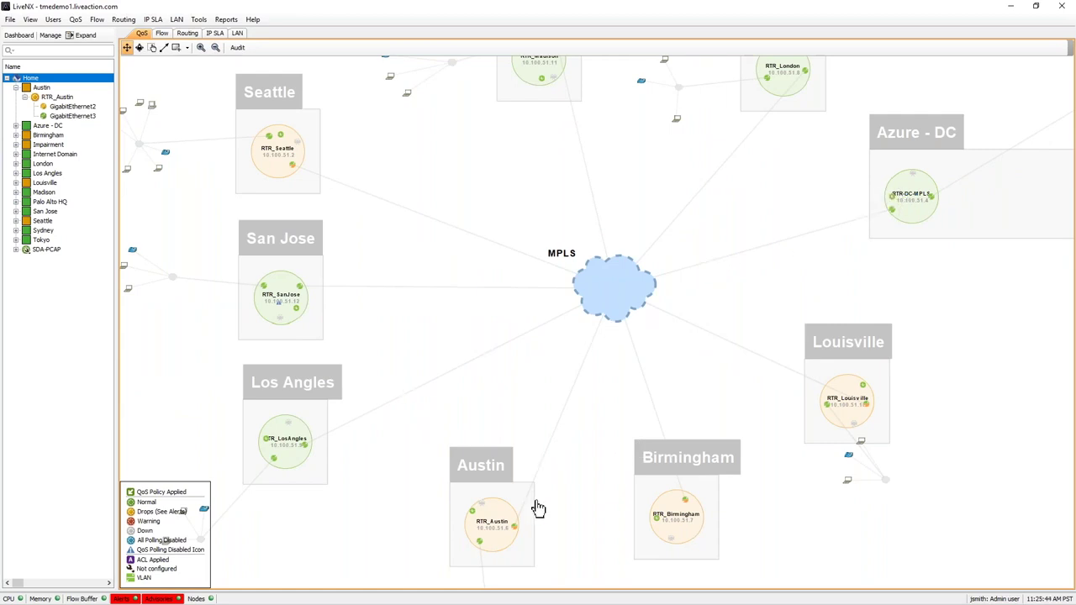
mouse_move(514, 501)
left_mouse_down()
mouse_move(507, 479)
mouse_move(509, 497)
left_mouse_up()
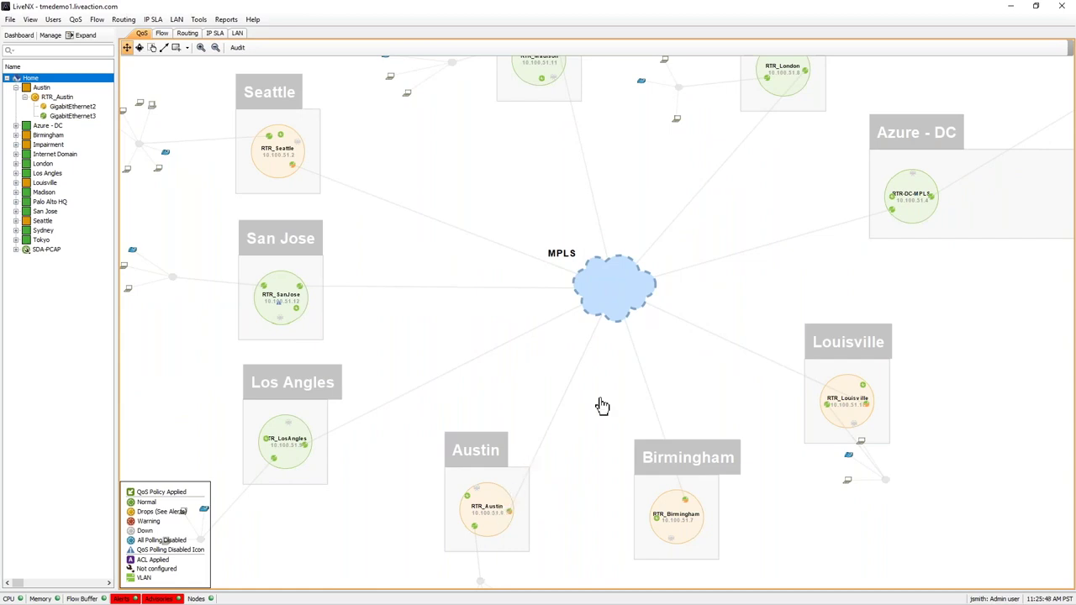
left_click_drag(590, 449, 588, 392)
Move the Gi2 interface upward within RTR_Austin and examine its QoS status and traffic rates
scroll(514, 473, "up", 3)
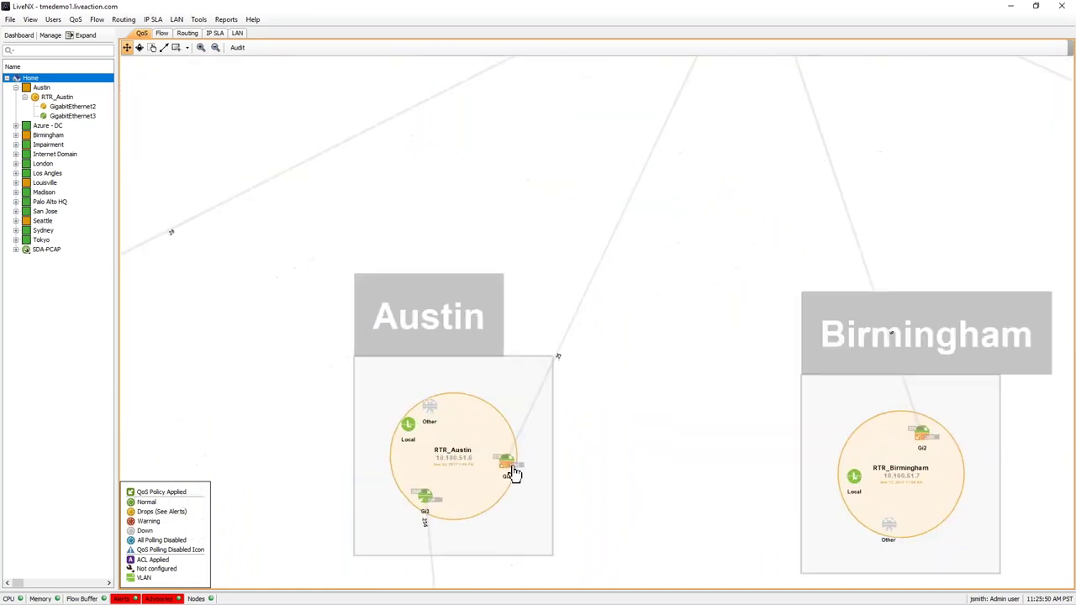
scroll(513, 473, "up", 5)
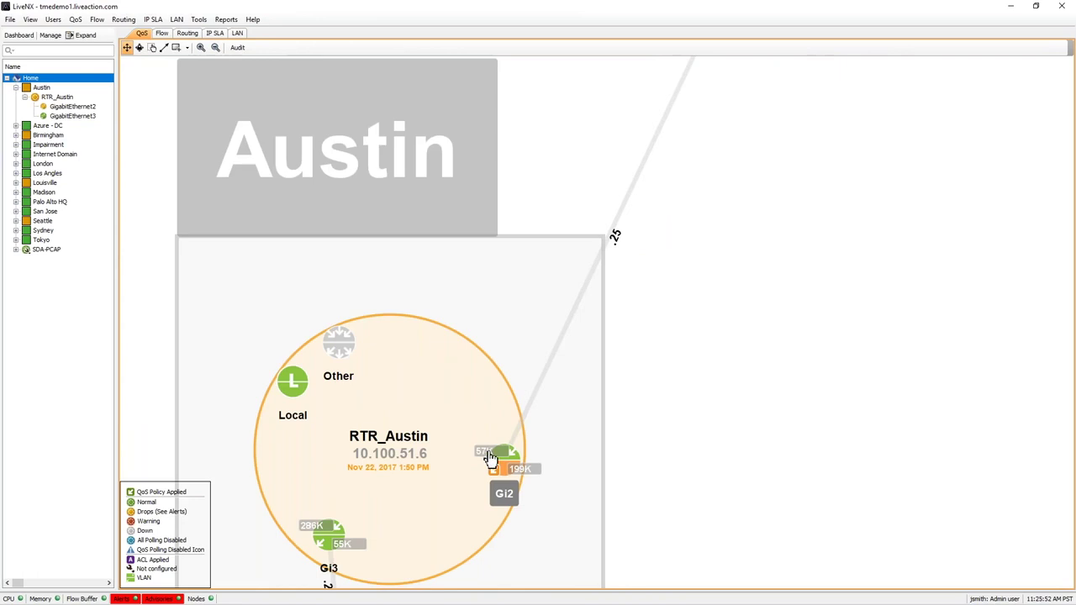
left_click_drag(490, 456, 469, 395)
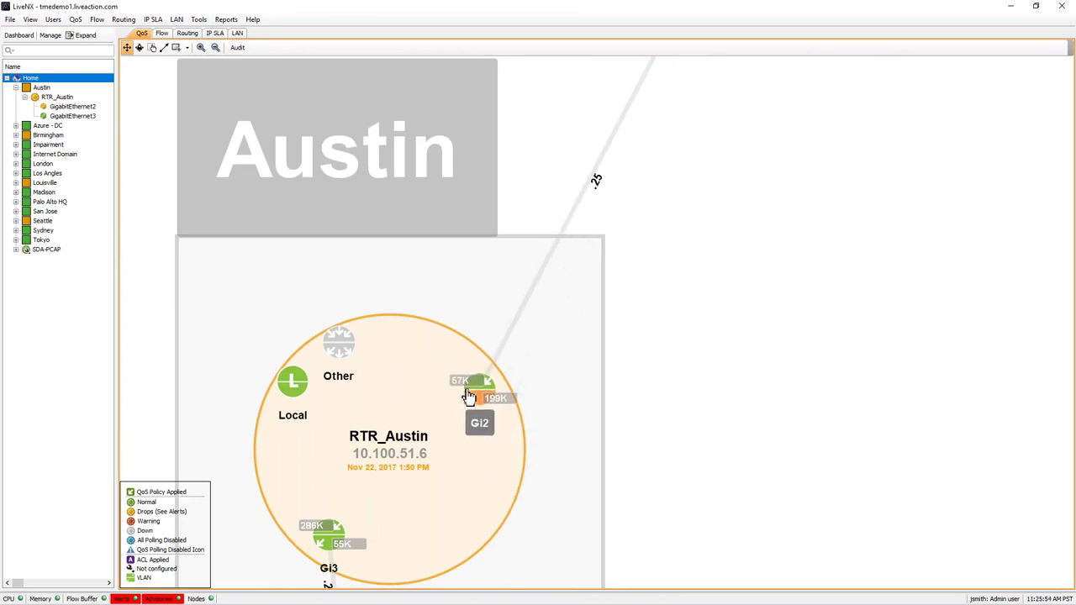
scroll(469, 395, "up", 4)
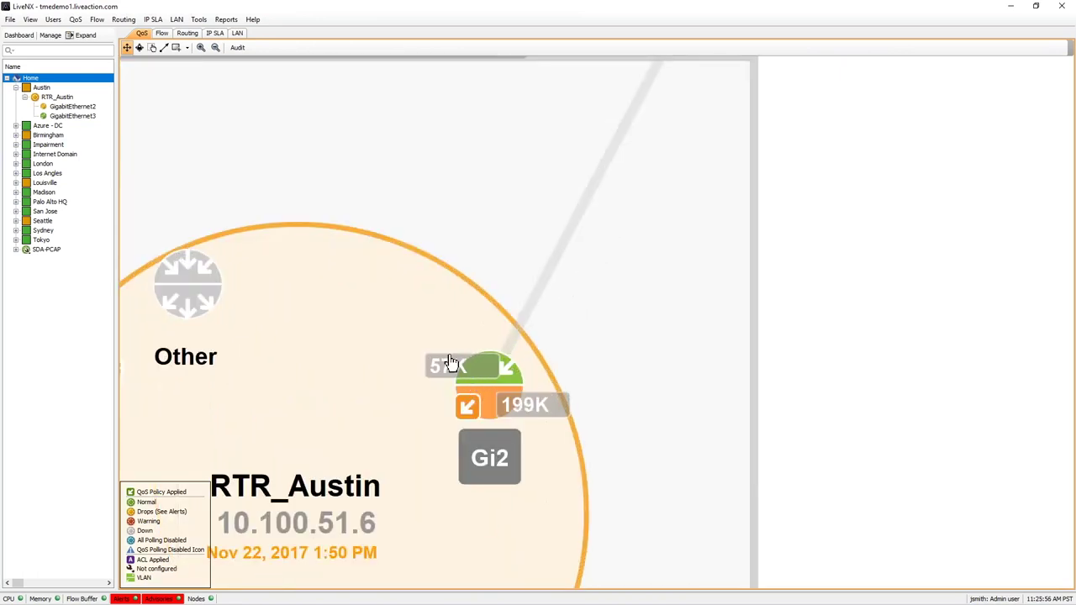
scroll(476, 388, "down", 2)
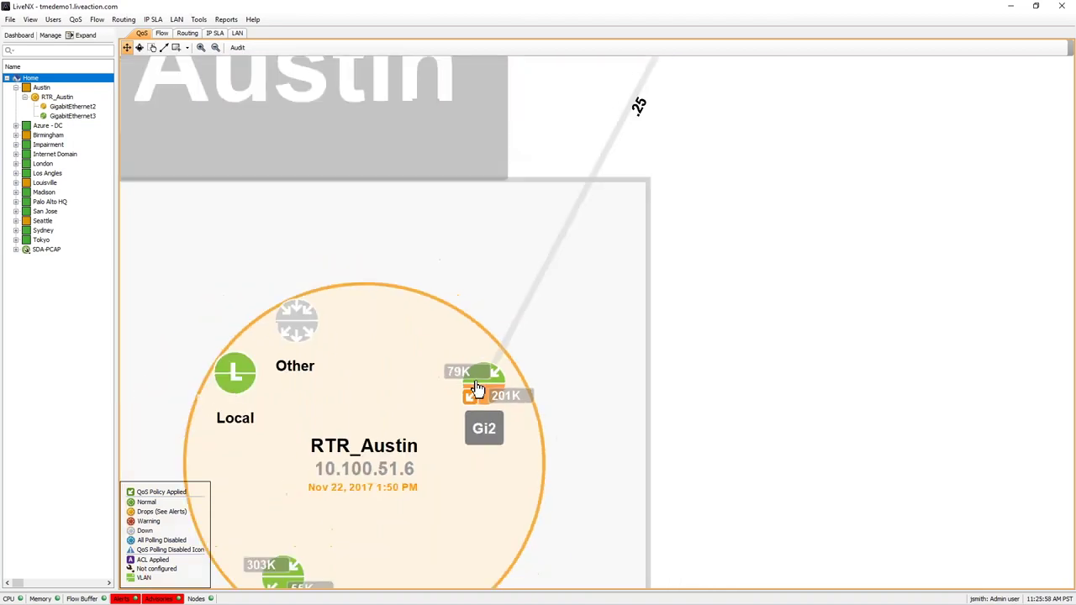
scroll(476, 388, "down", 1)
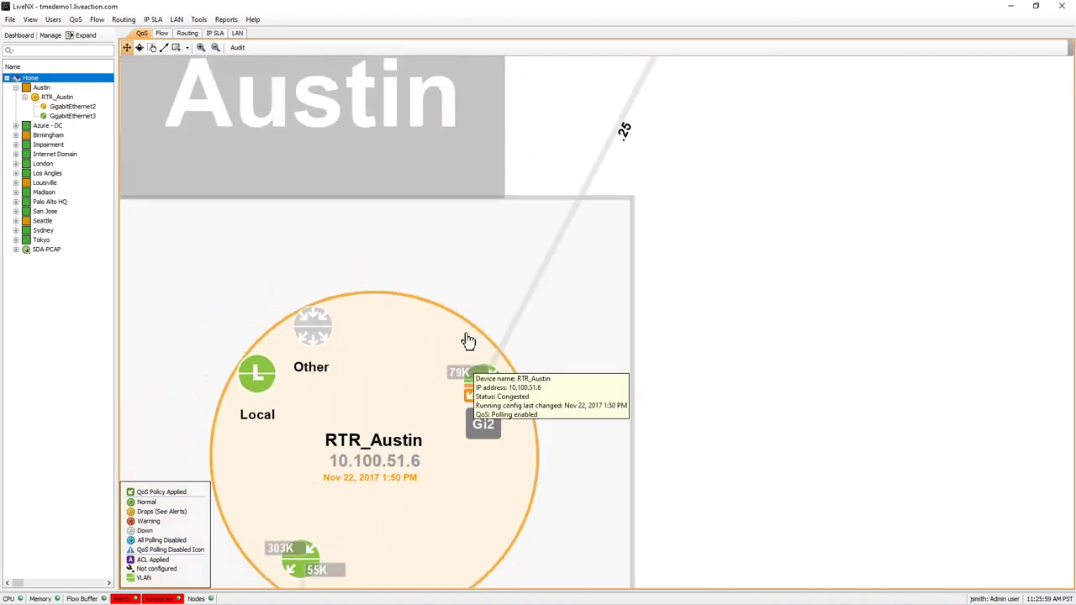
Show the Flow topology and examine the traffic between Austin and the MPLS cloud
left_click(162, 33)
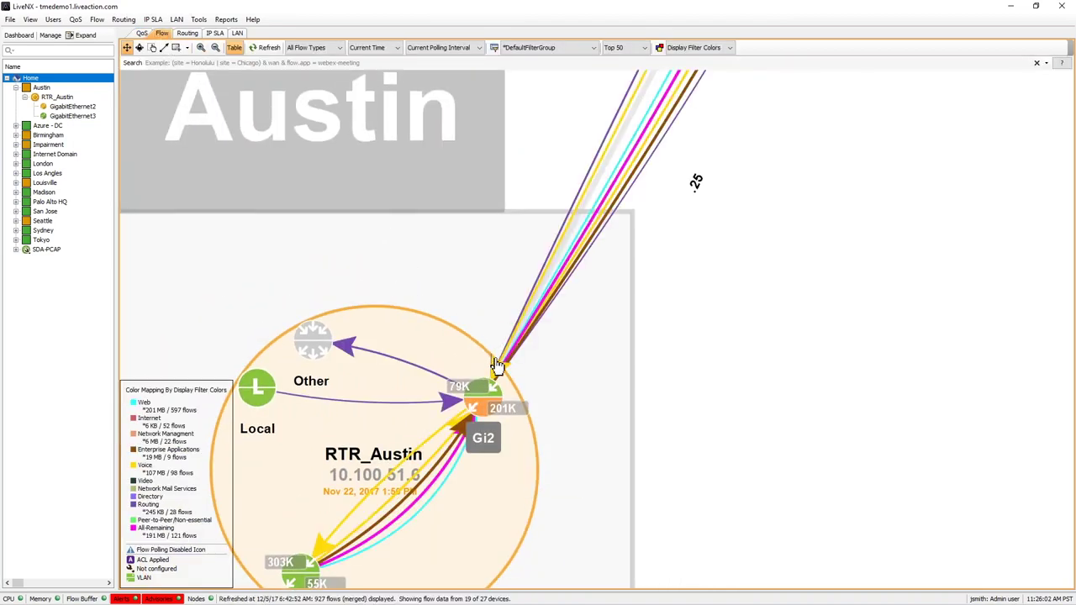
scroll(498, 364, "down", 6)
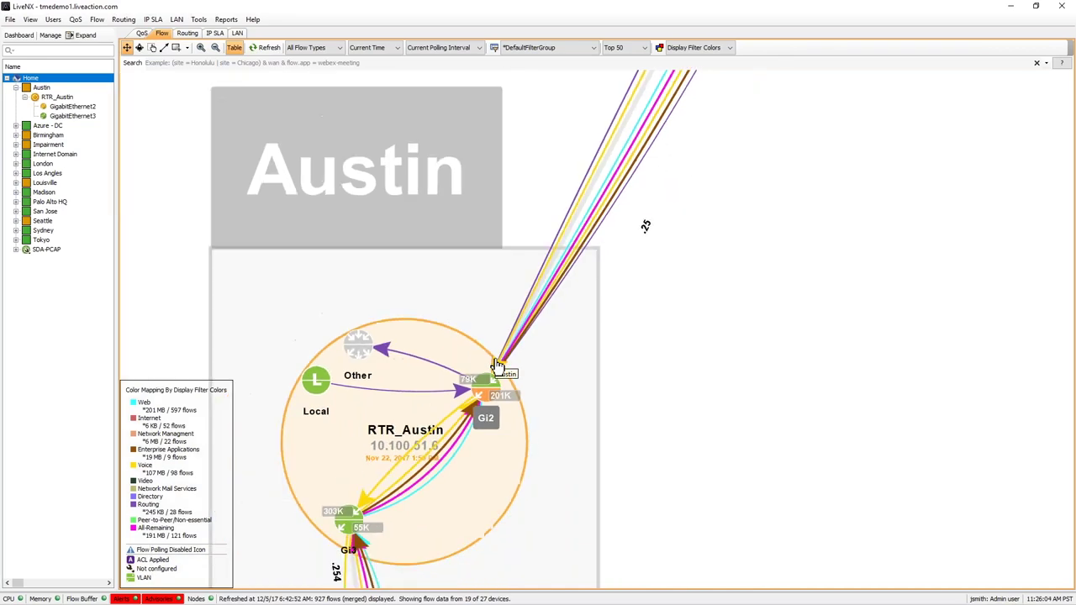
scroll(639, 317, "down", 2)
left_click_drag(658, 285, 517, 405)
scroll(567, 386, "down", 1)
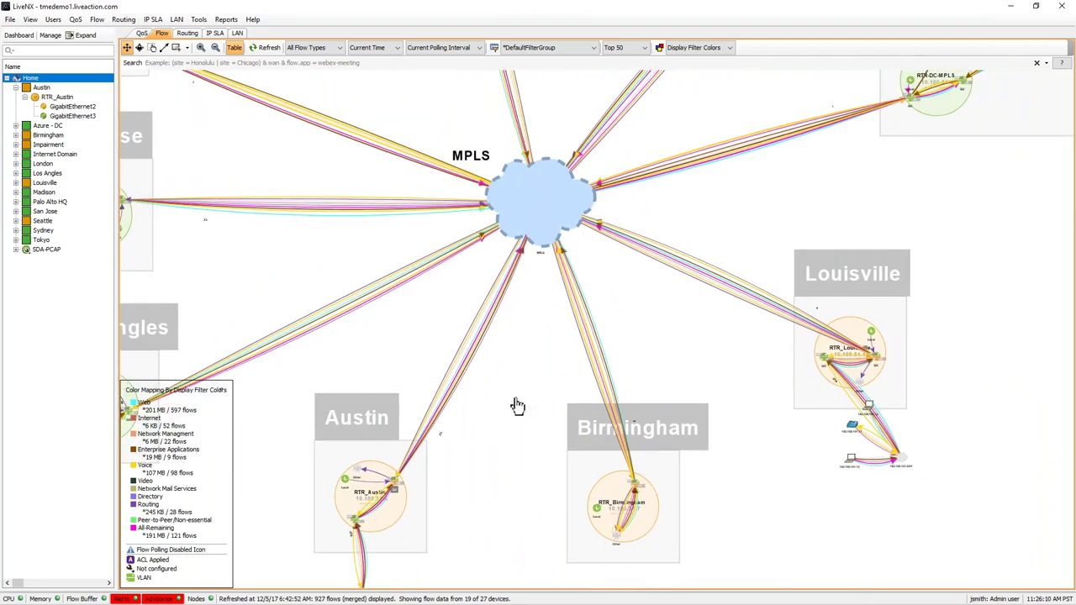
Color the flows by Performance and examine the flows between Austin and the MPLS cloud
left_click(692, 49)
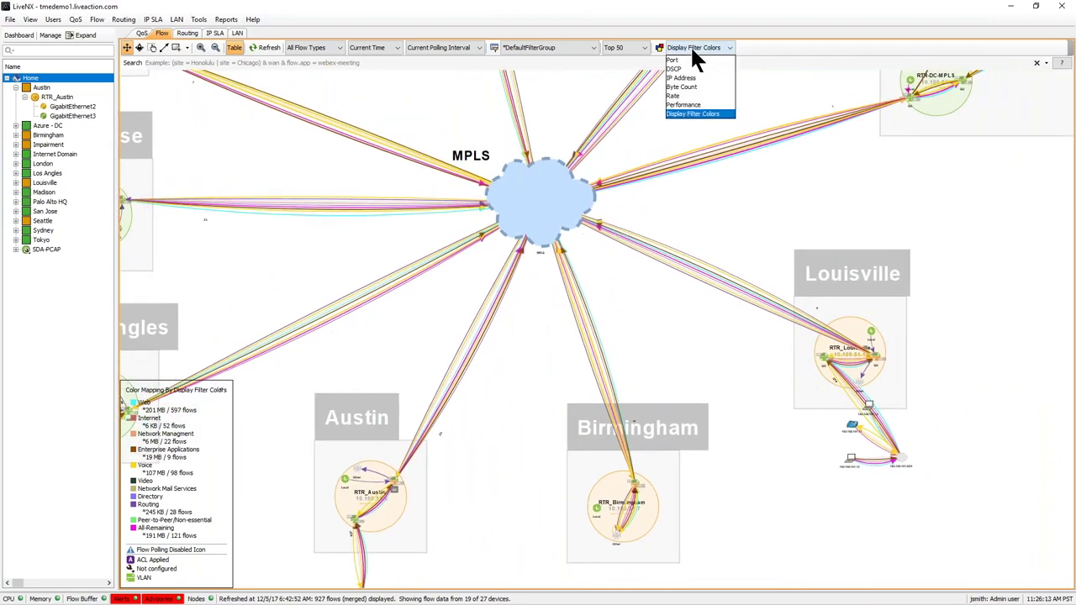
left_click(696, 105)
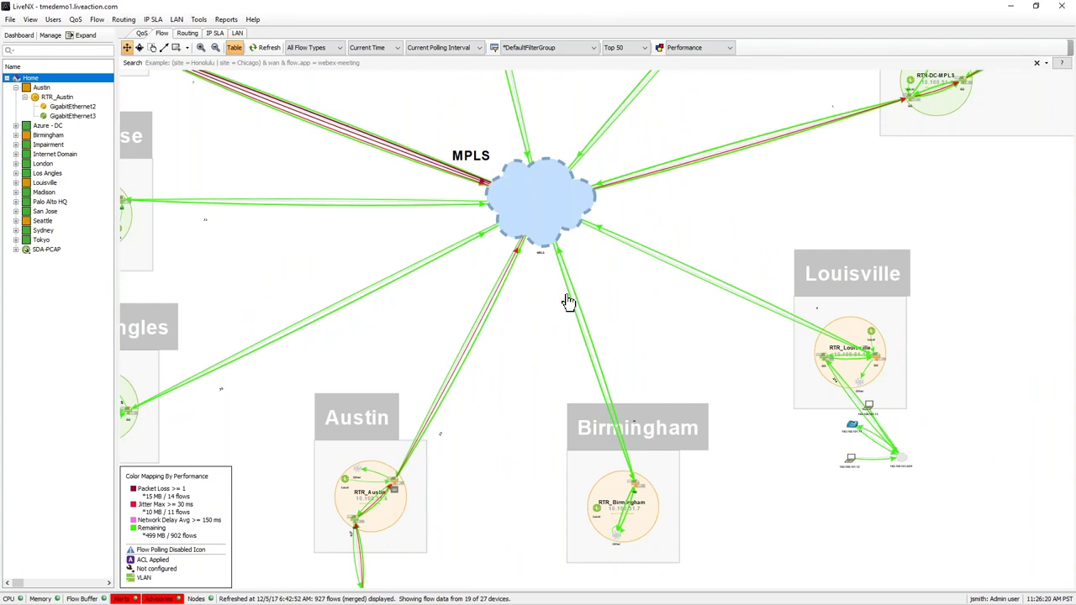
scroll(487, 432, "up", 3)
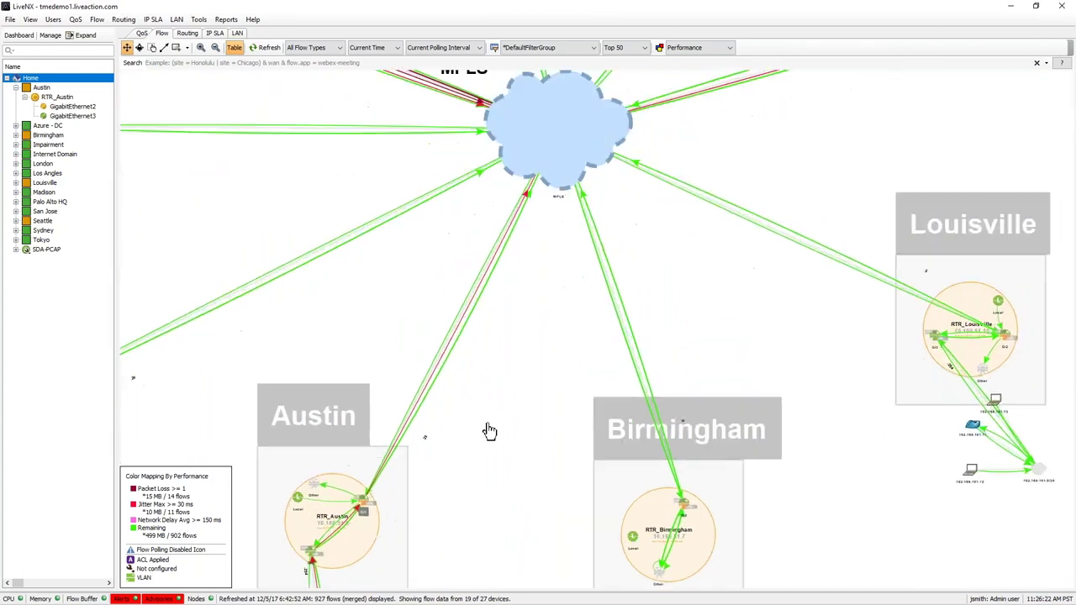
scroll(490, 431, "up", 1)
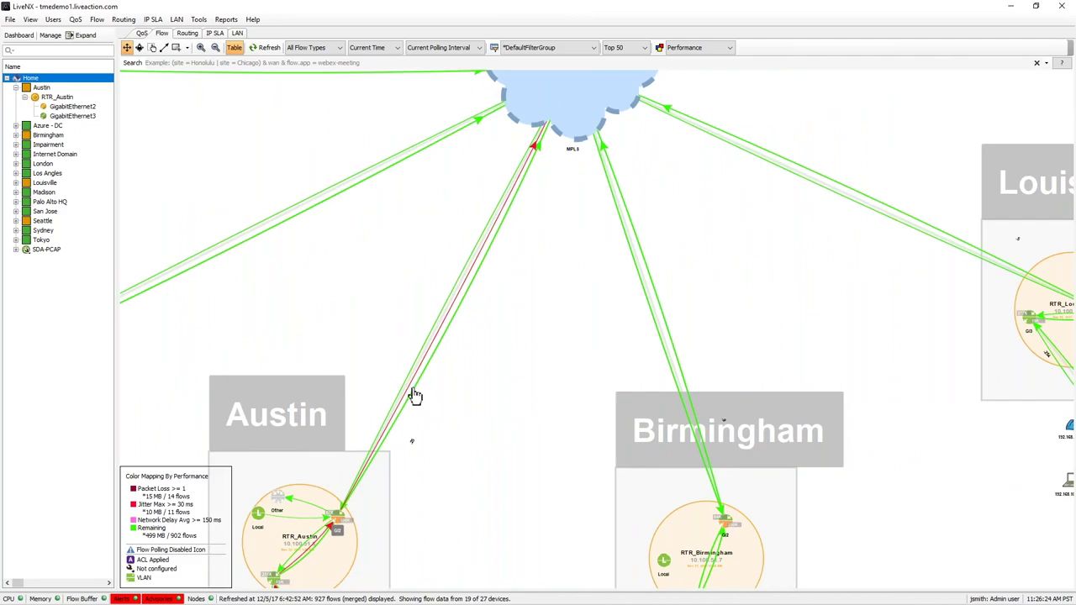
Open the flow table for the red flow between Gi3 and Gi2 in RTR_Austin and show its Medianet flows
scroll(418, 444, "up", 3)
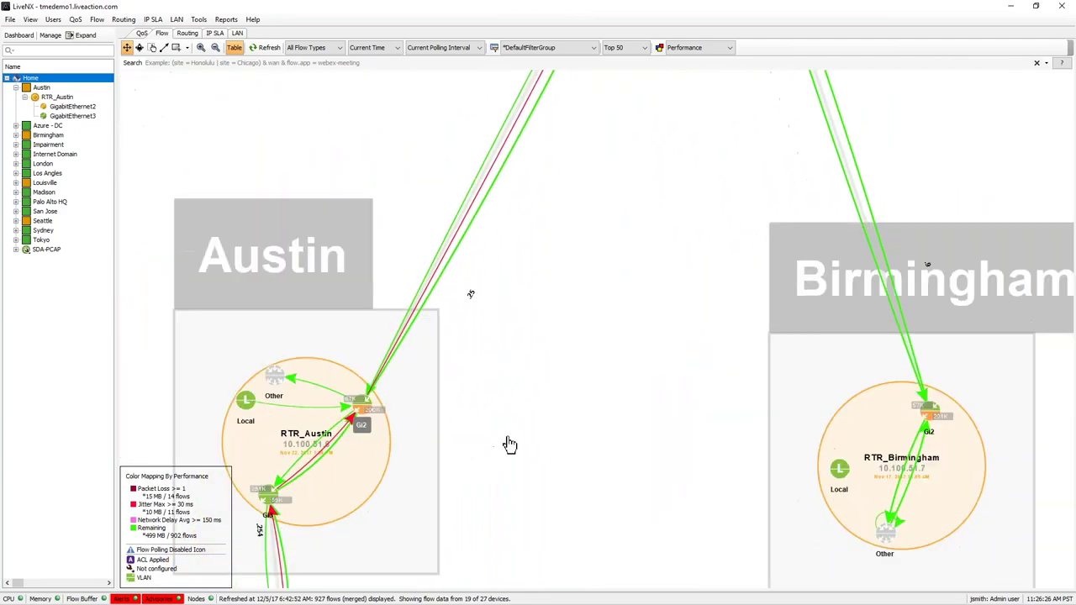
left_click_drag(509, 443, 543, 361)
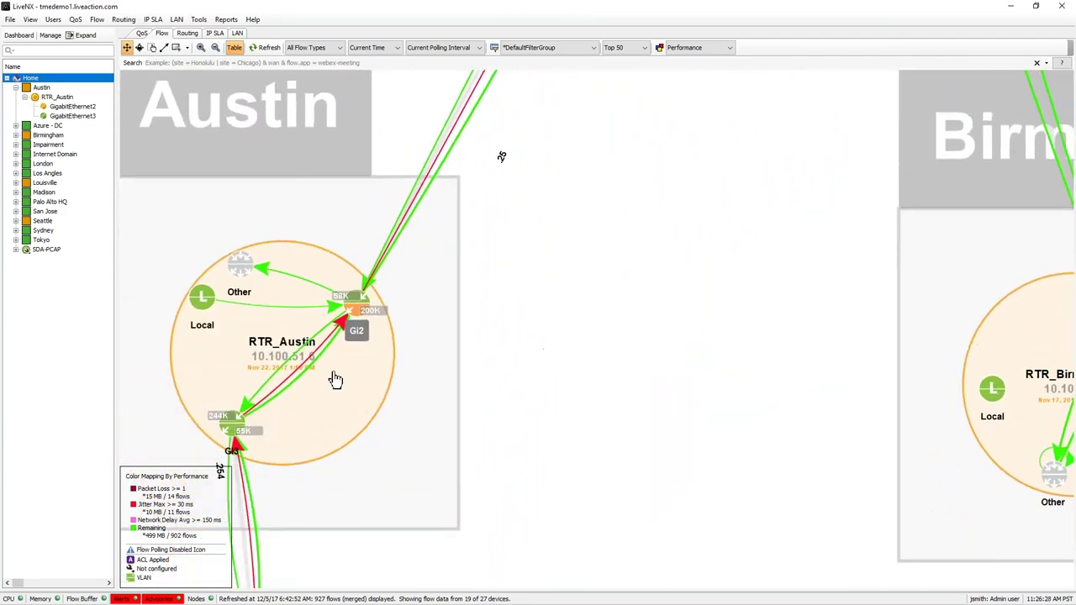
left_click(309, 370)
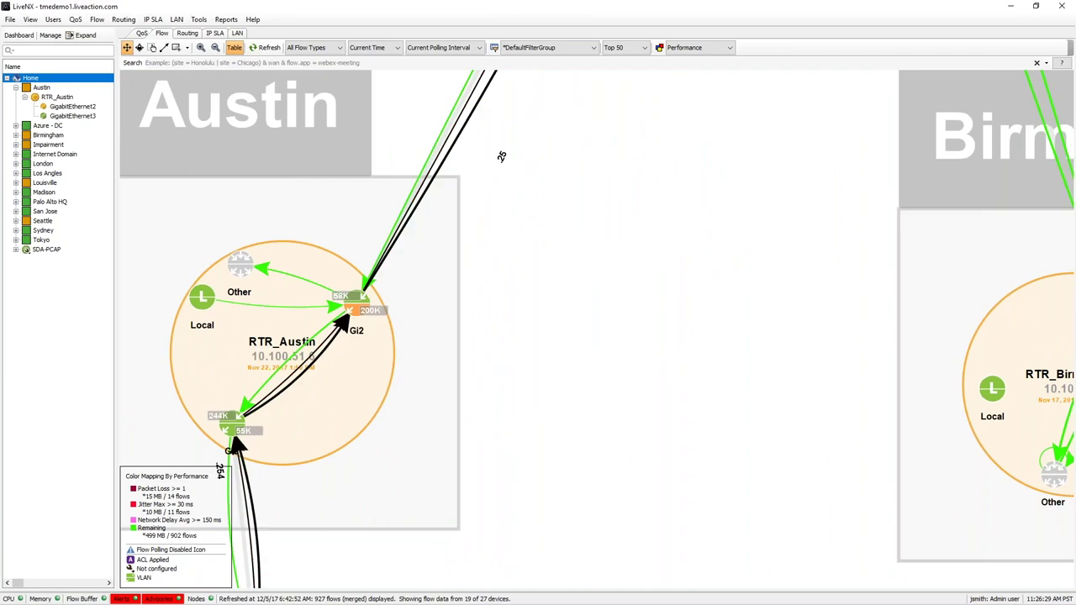
double_click(308, 370)
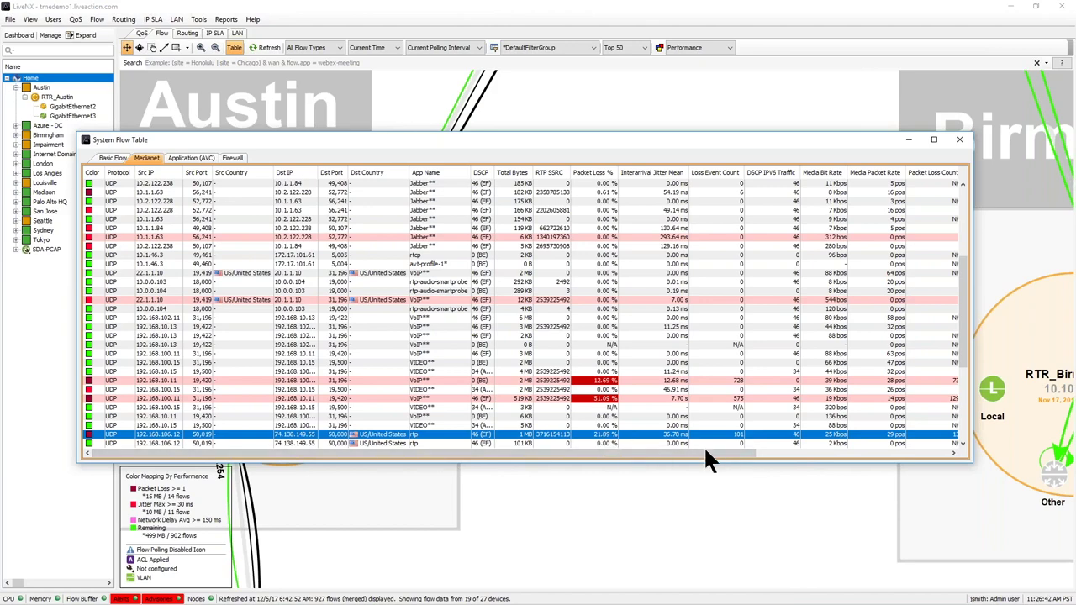
Open the Medianet flow path analysis for the selected rtp flow from 192.168.106.12 to 74.138.149.55 and examine packet loss per device
left_click_drag(736, 456, 565, 450)
double_click(557, 431)
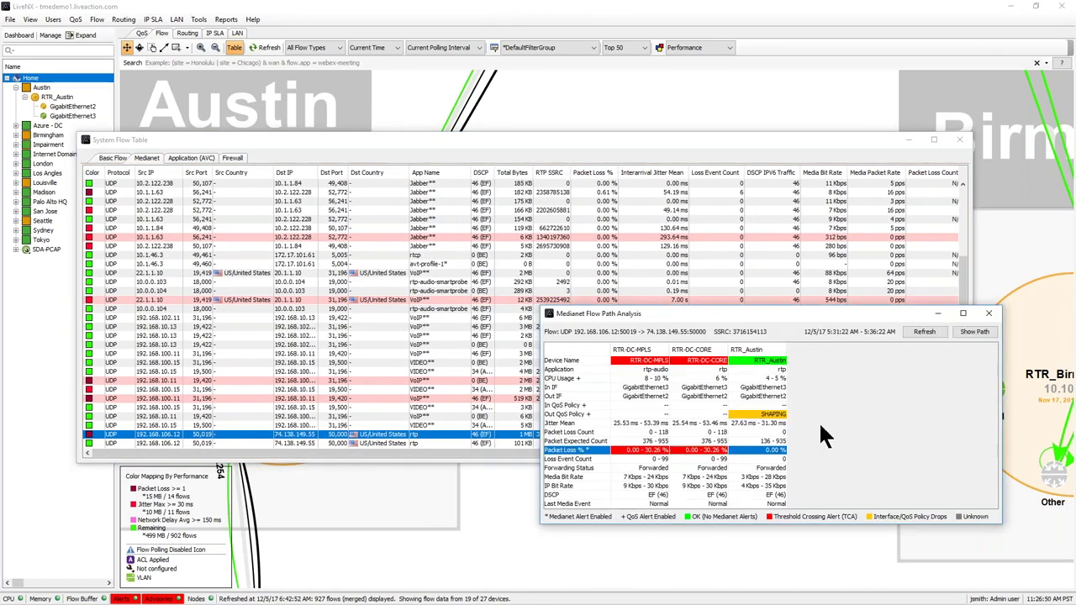
left_click_drag(738, 311, 563, 290)
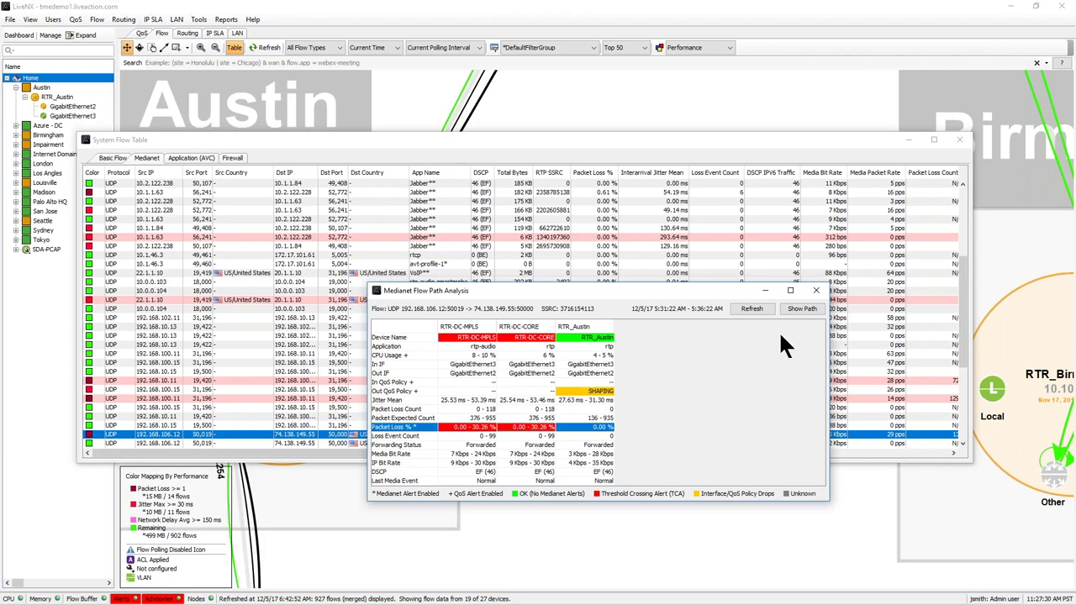
Show the analyzed flow path on the topology and examine the Gi2 interface of RTR_Austin along it
left_click(795, 309)
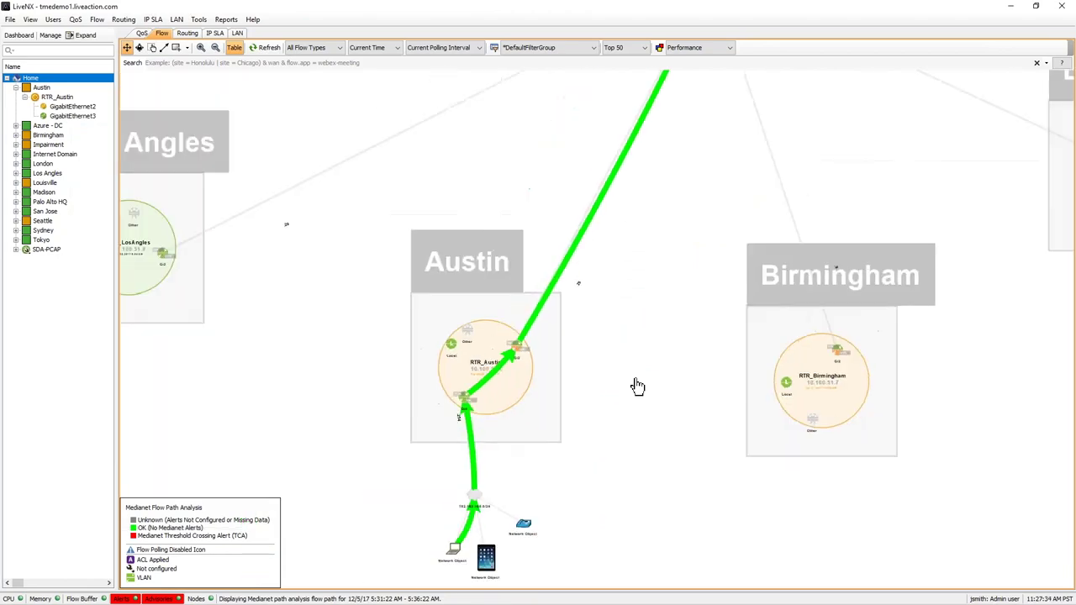
left_click_drag(652, 410, 483, 369)
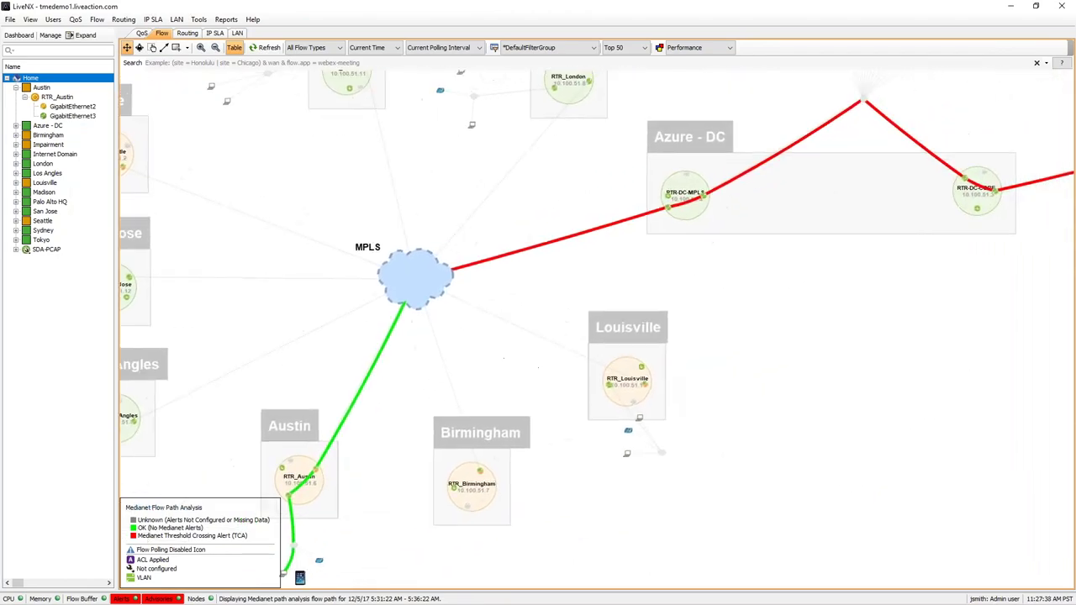
left_click_drag(358, 474, 399, 395)
scroll(399, 395, "up", 5)
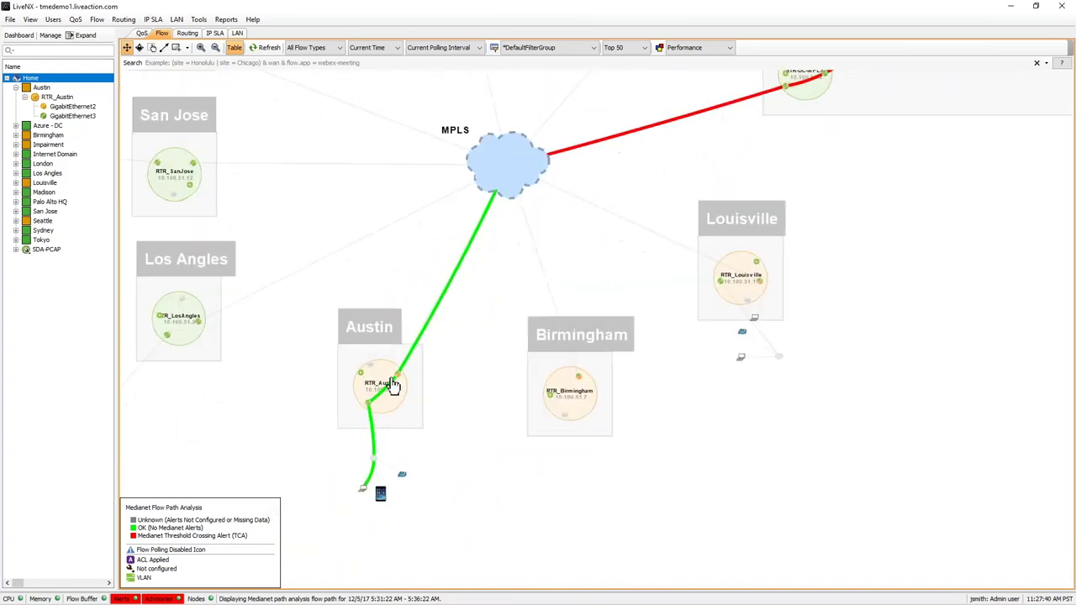
scroll(412, 380, "up", 1)
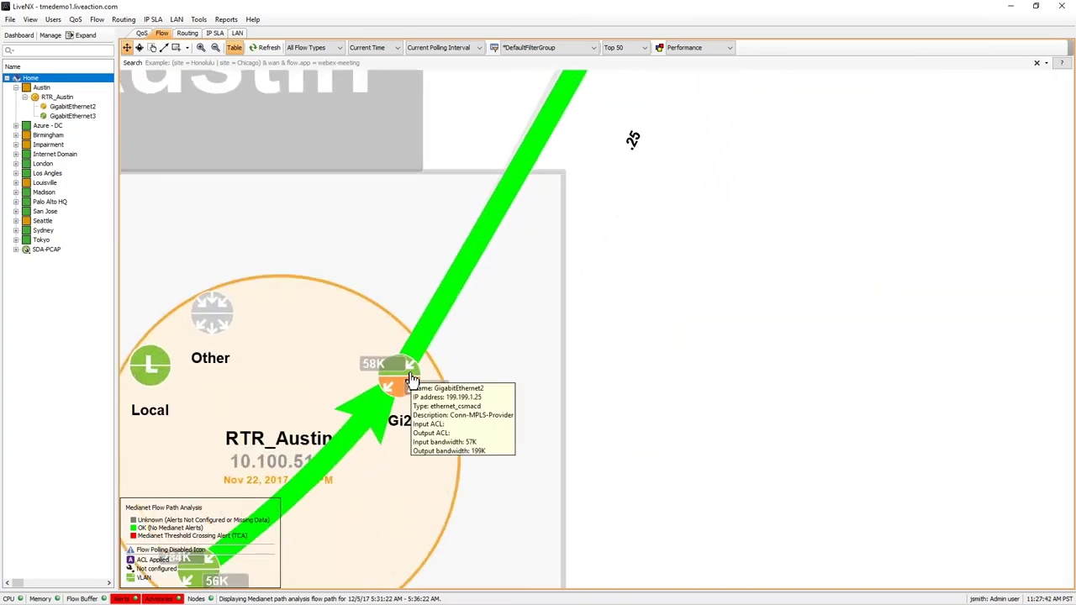
scroll(408, 376, "up", 2)
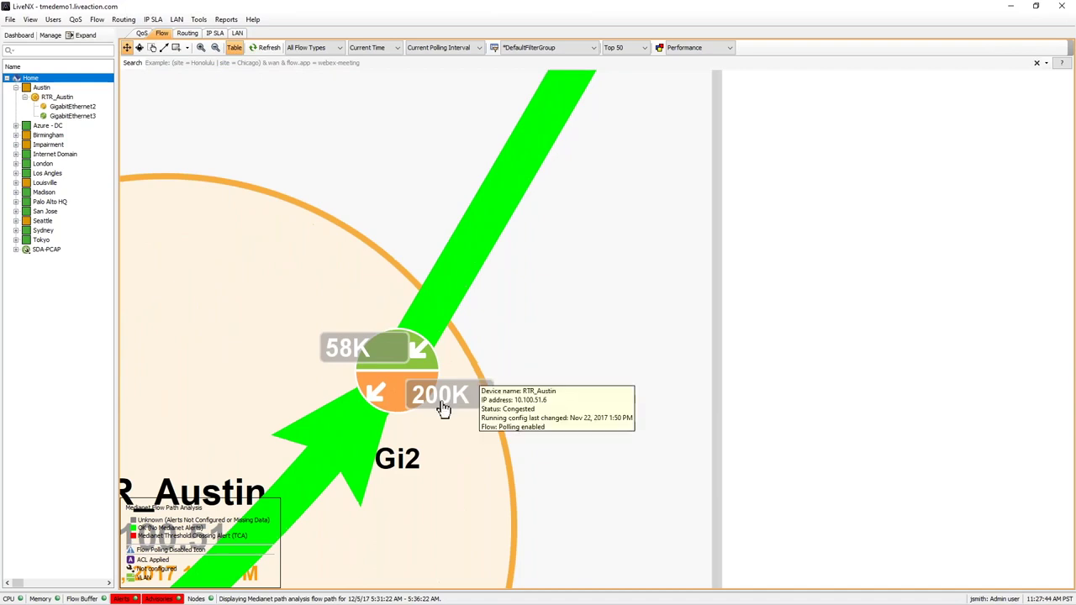
mouse_move(386, 372)
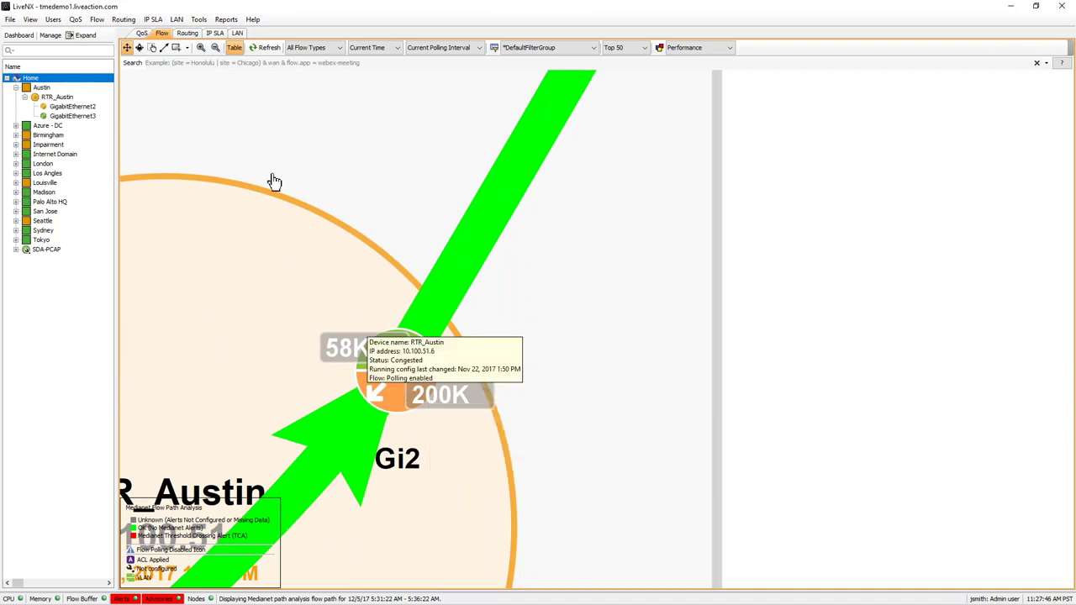
Show the QoS topology and open the output QoS charts of RTR_Austin's Gi2 interface
left_click(142, 33)
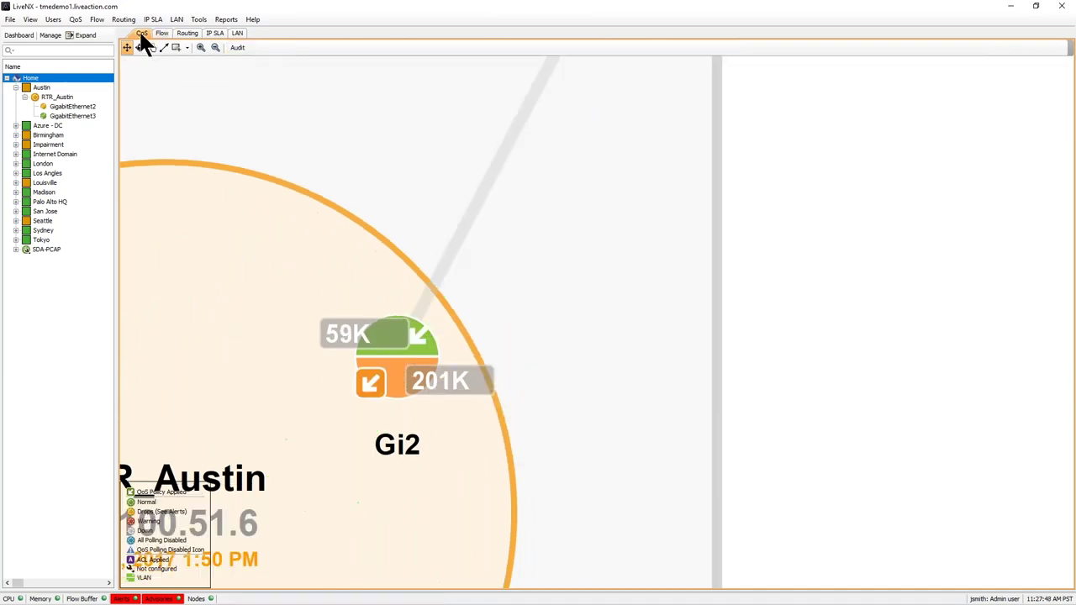
scroll(322, 313, "up", 1)
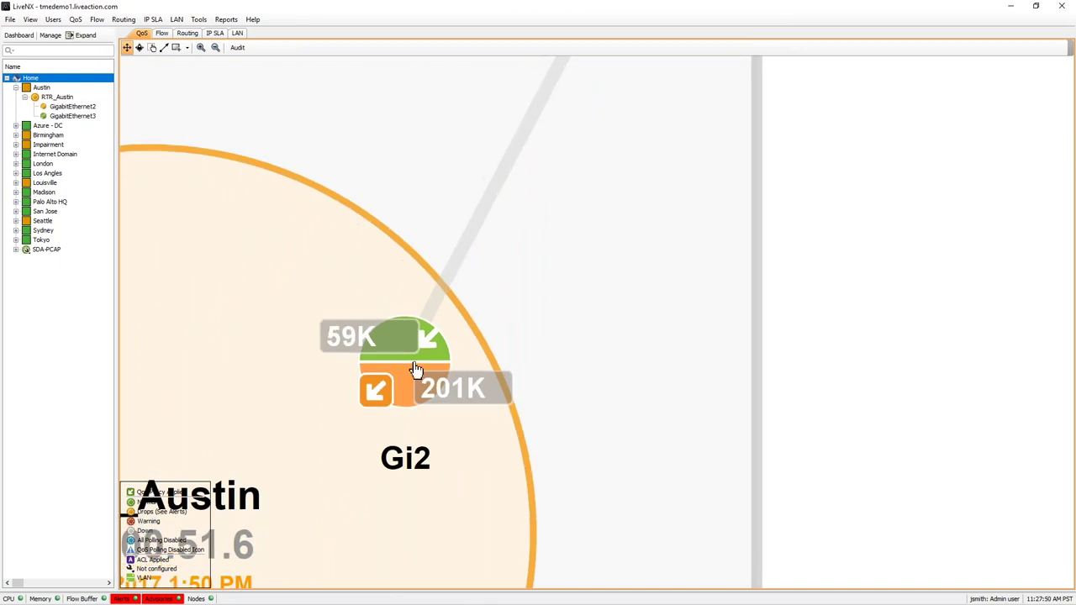
left_click(416, 369)
double_click(416, 370)
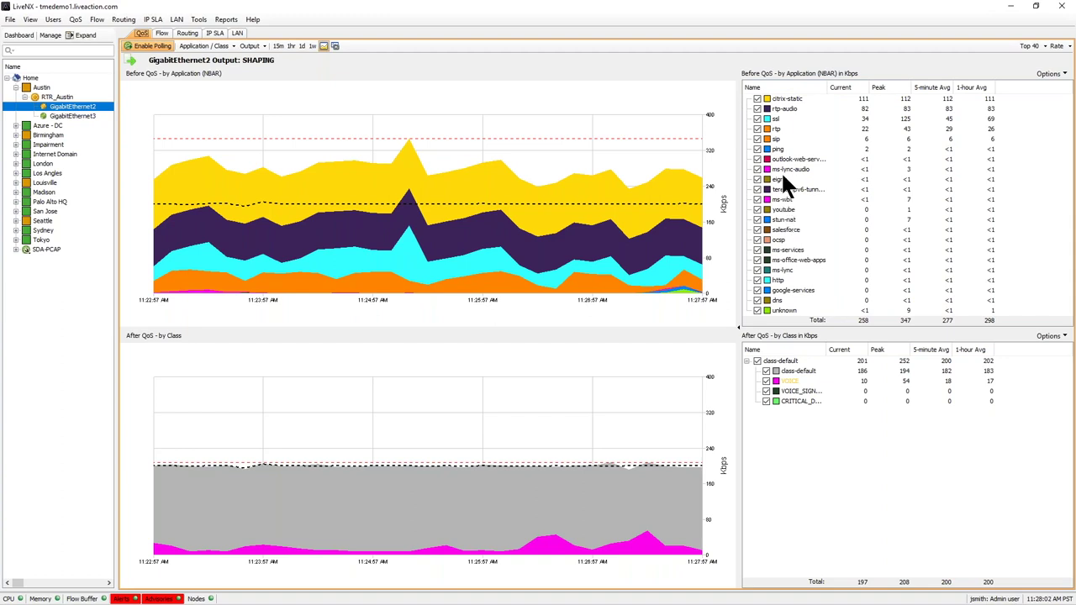
Set the QoS charts to Class / Class and widen the Name column of the Before QoS class list
left_click(216, 44)
left_click(217, 67)
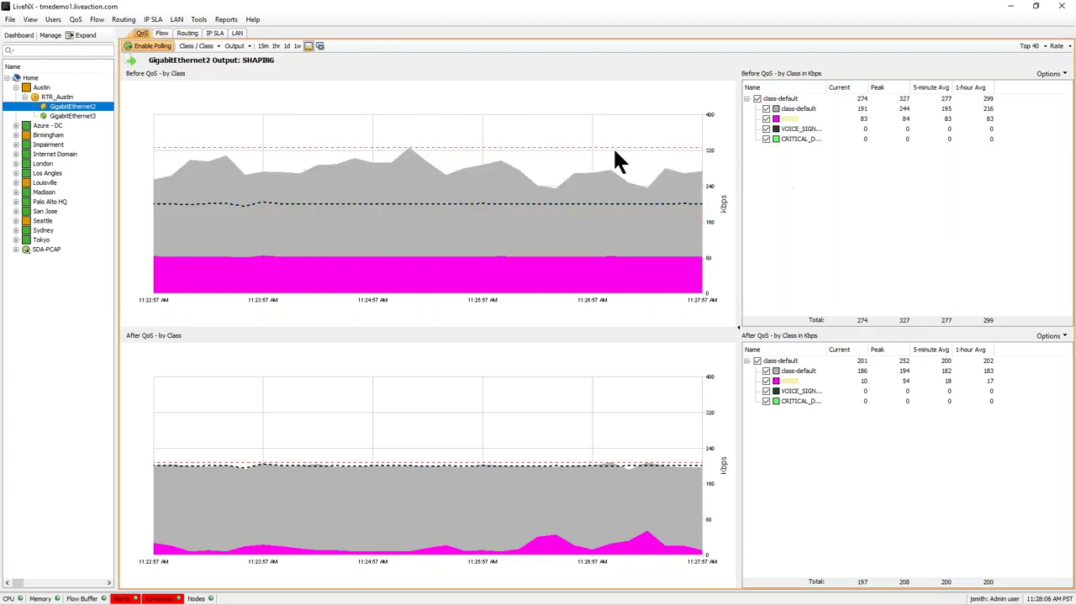
left_click_drag(826, 93, 833, 92)
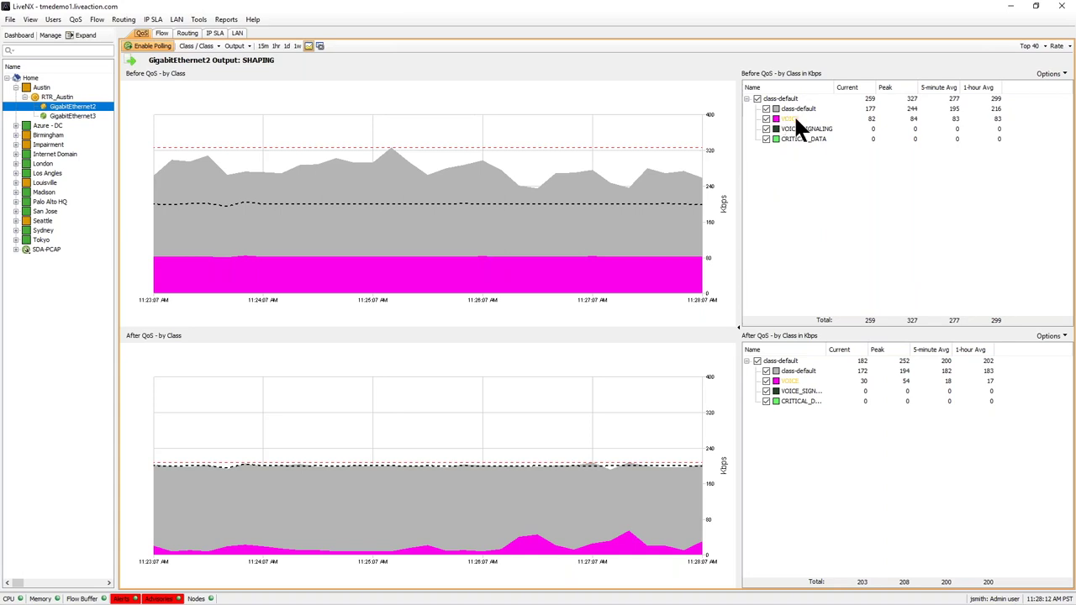
View the class statistics of the VOICE class after QoS, enlarge their window to read the drops, and close it
left_click(795, 383)
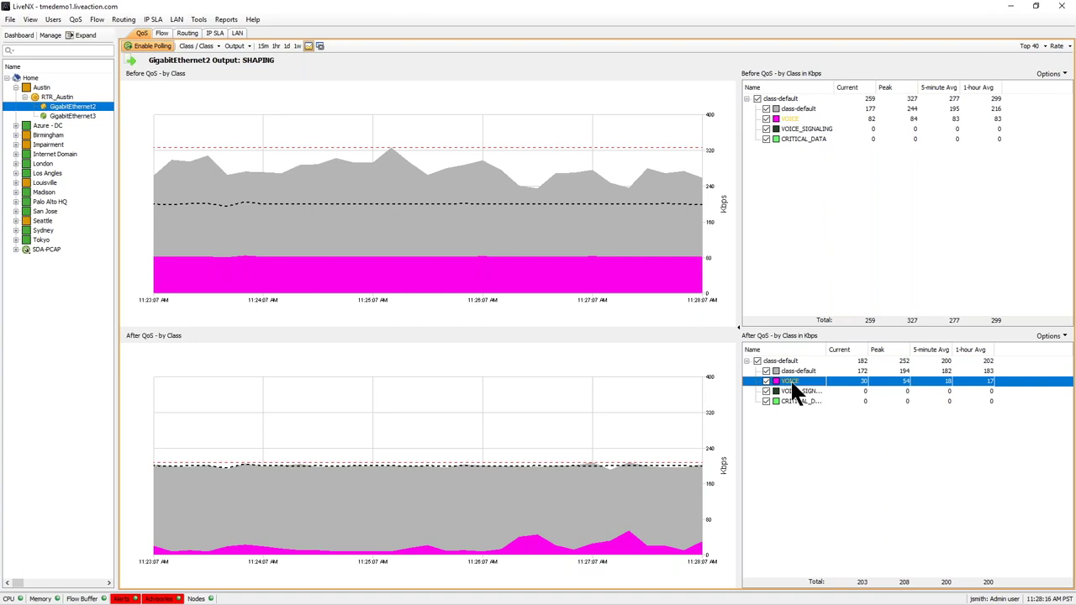
right_click(792, 385)
left_click(817, 386)
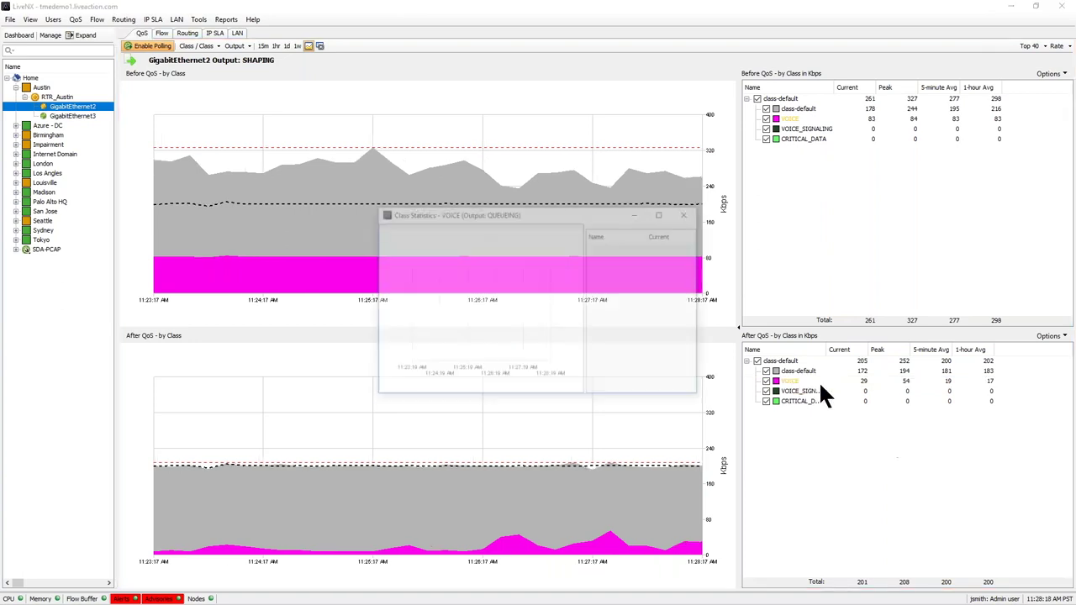
left_click_drag(700, 341, 832, 322)
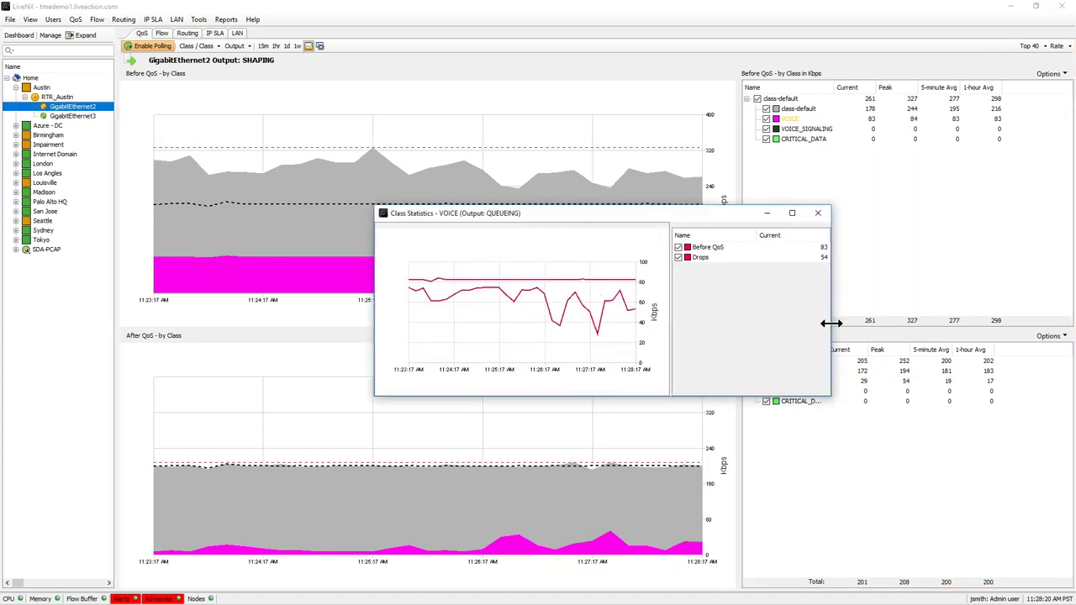
left_click(821, 213)
Open the output QoS adjustment and set the VOICE class's reserved bandwidth to 80 Kbps
right_click(783, 377)
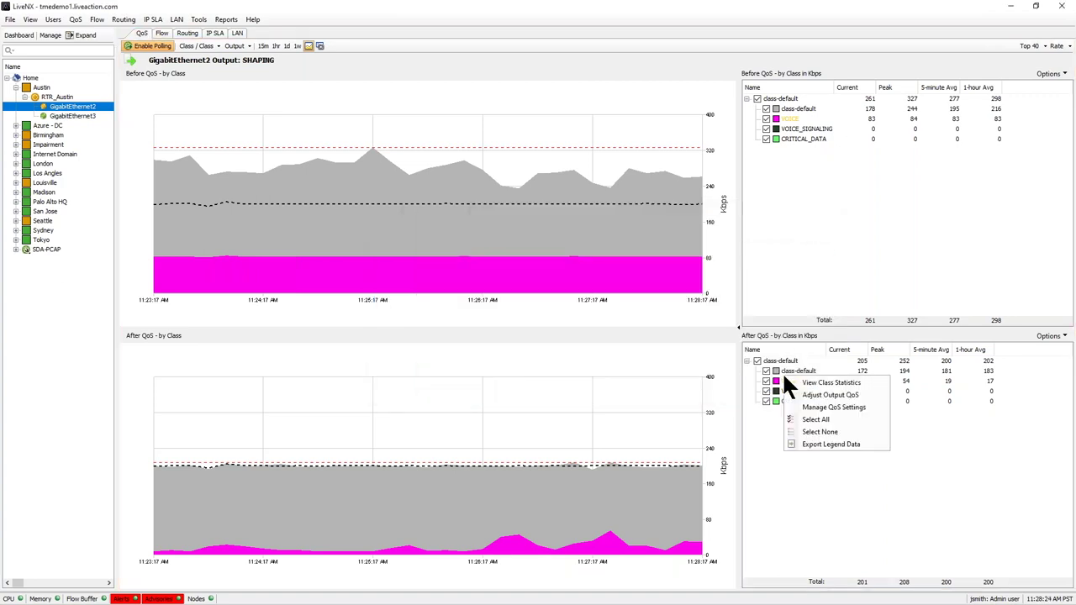
left_click(812, 389)
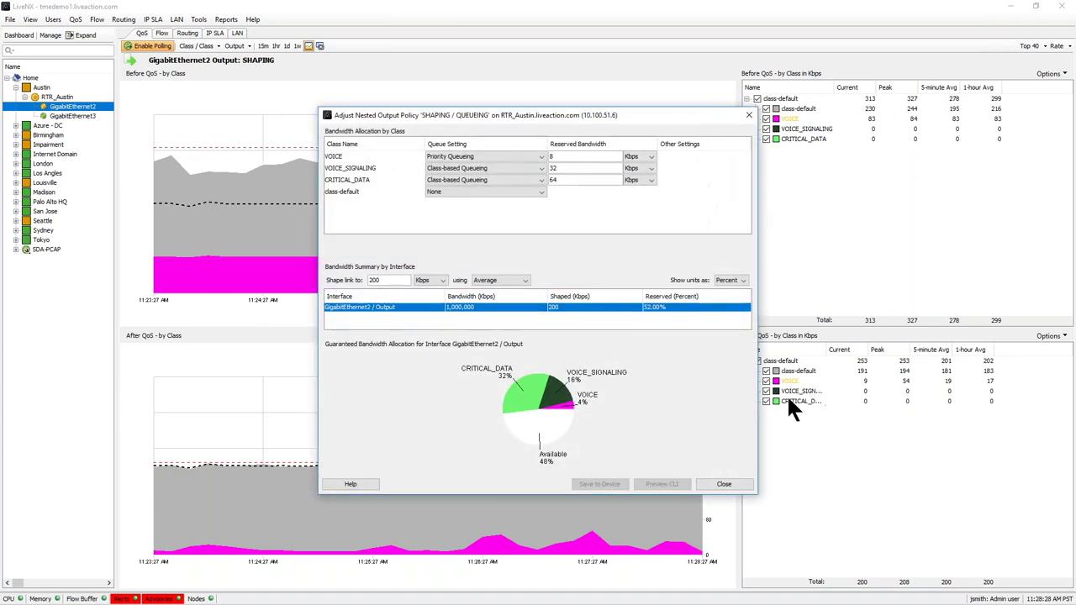
left_click(552, 156)
type("0")
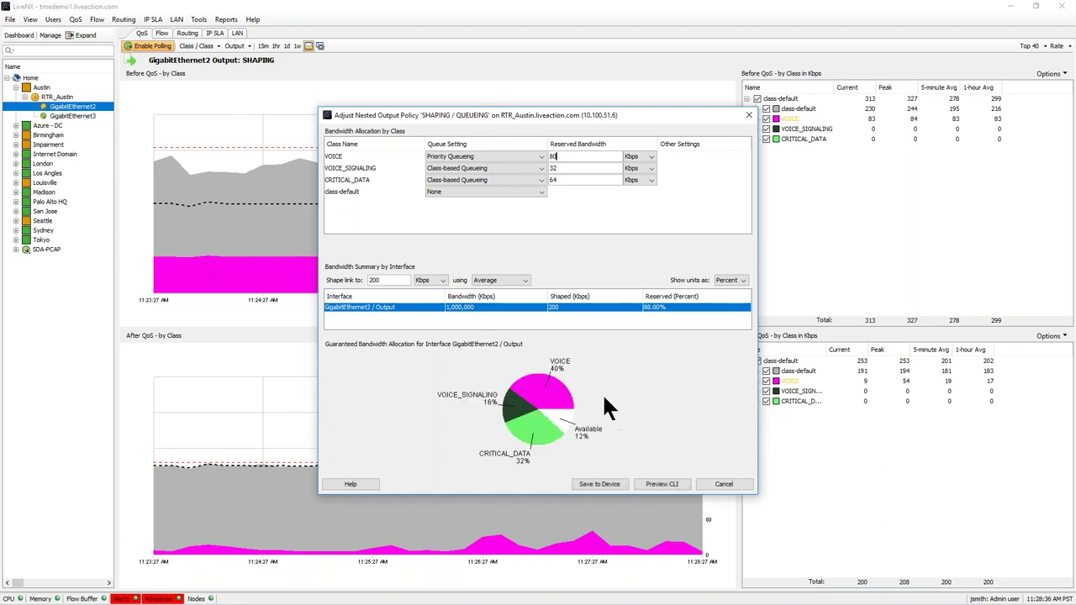
Preview the CLI commands for the VOICE priority change, highlight the "no priority 8" line, and cancel the policy adjustment
left_click(663, 483)
left_click_drag(387, 247, 379, 248)
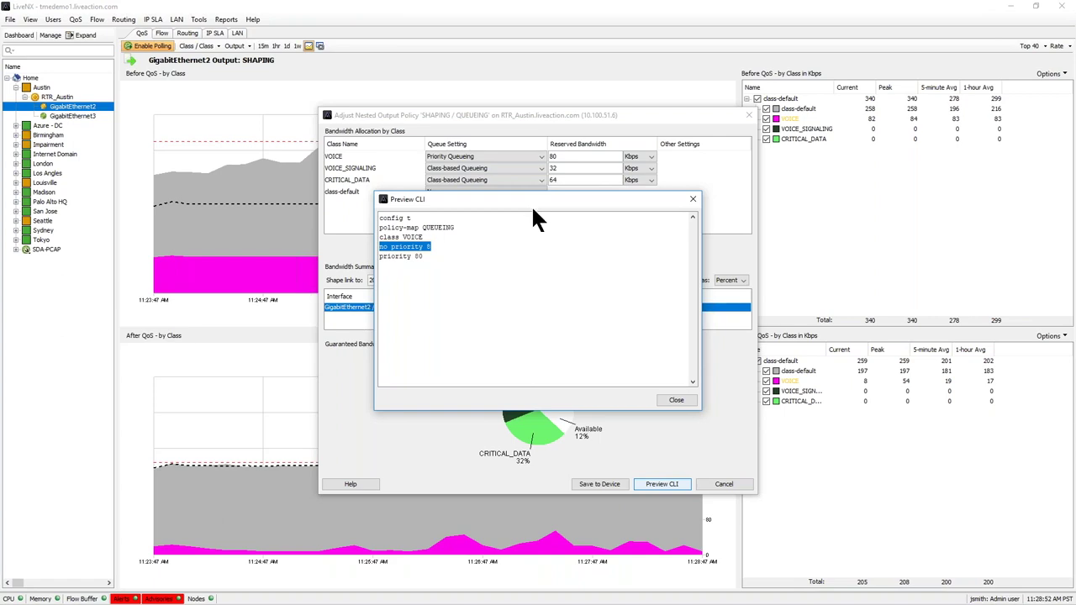
left_click(685, 401)
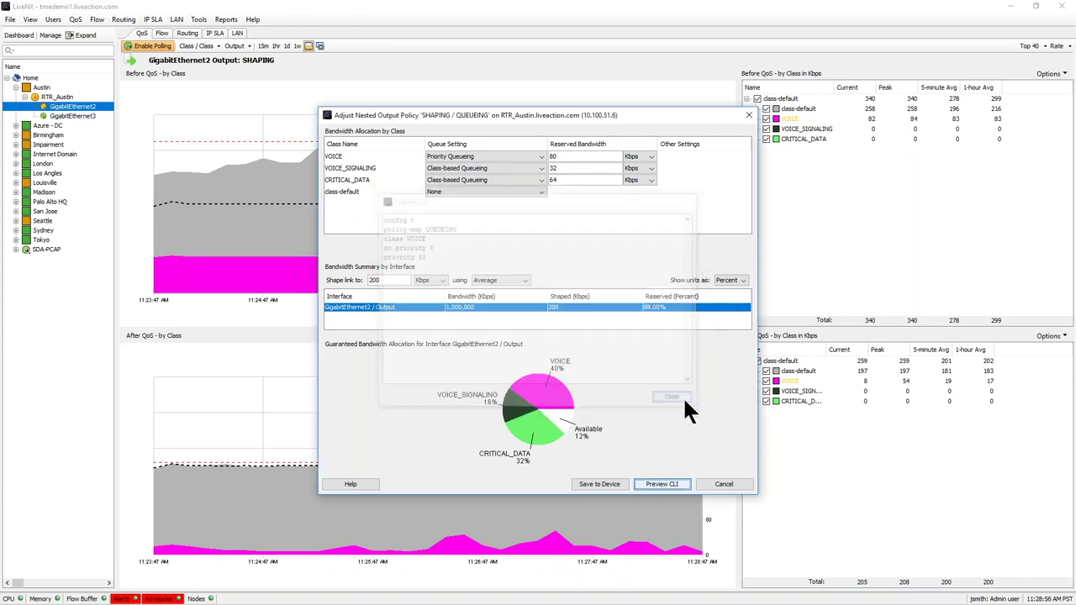
left_click(734, 482)
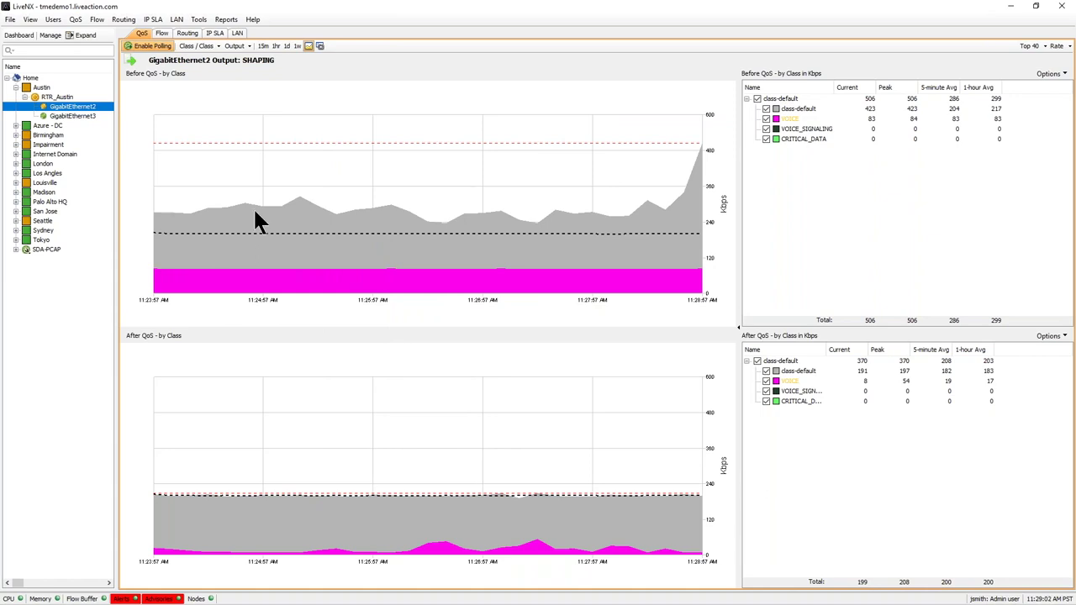
Return to the Home topology, show its Flow view and refresh the flow data for all sites
left_click(33, 77)
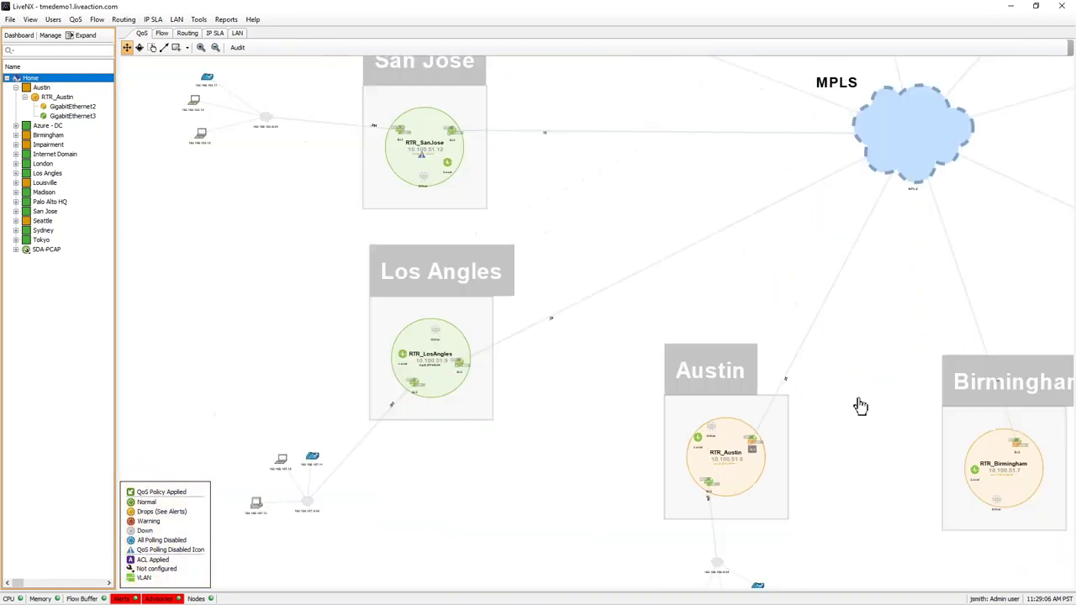
left_click(161, 33)
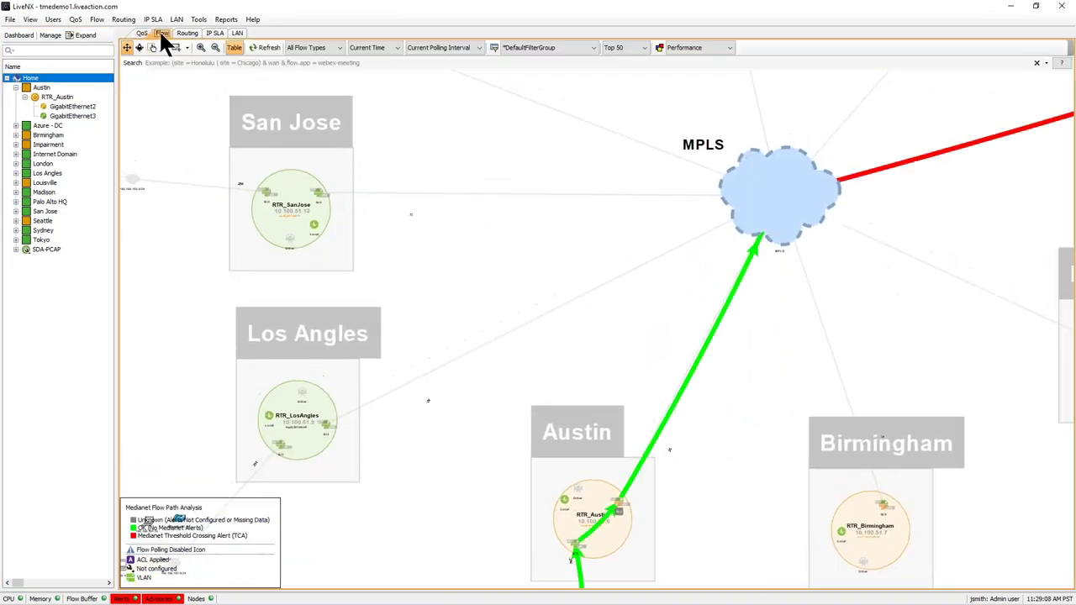
left_click(269, 47)
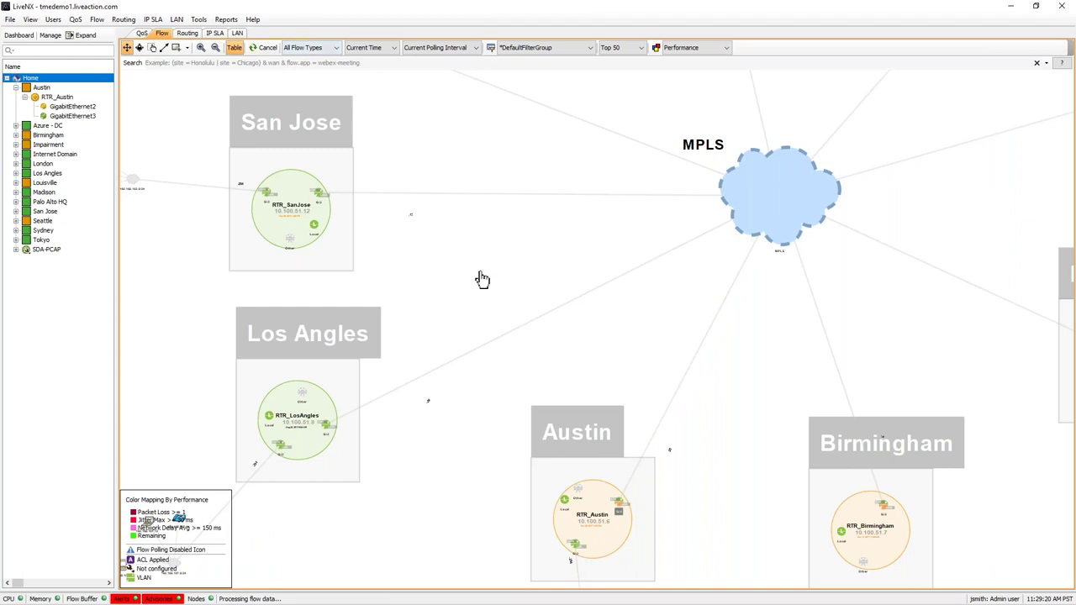
scroll(482, 279, "down", 1)
scroll(482, 279, "down", 1)
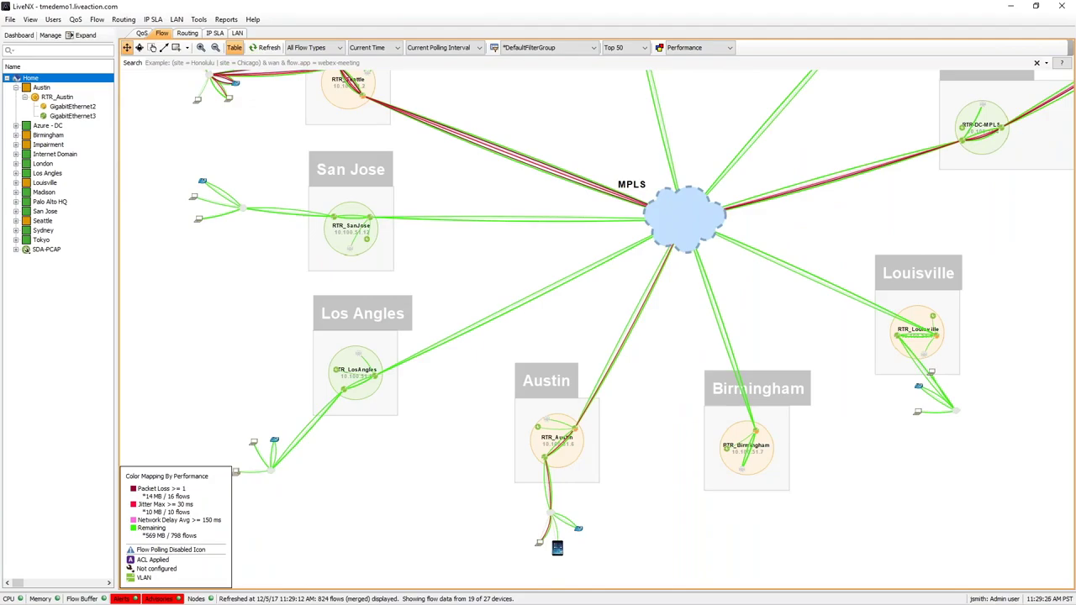
Switch to the LiveNX web dashboard in the browser and examine its WAN and SDWAN dashboards
key("alt+Tab")
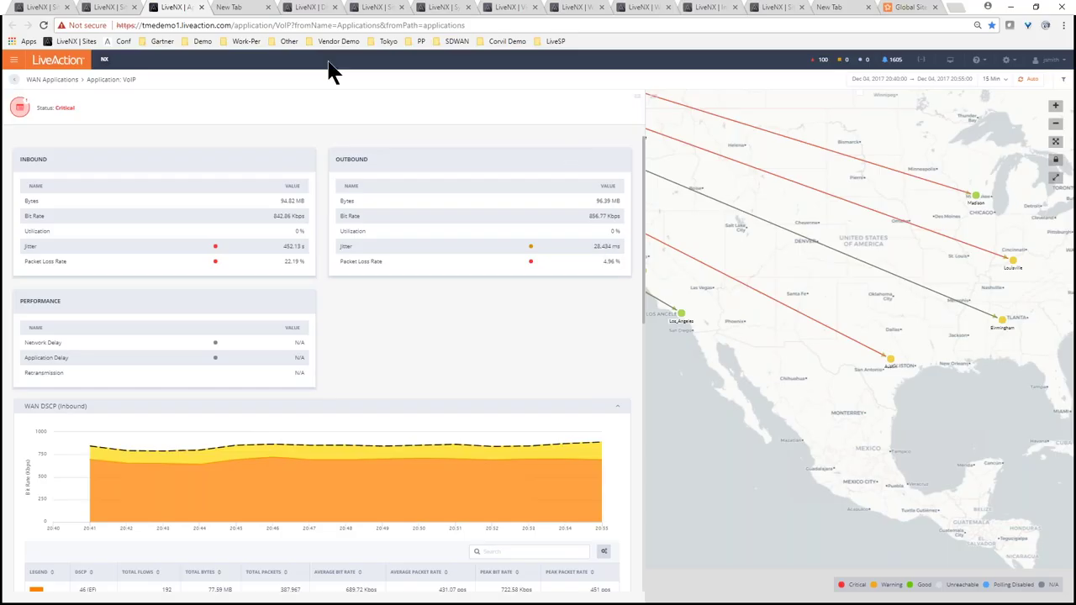
left_click(310, 7)
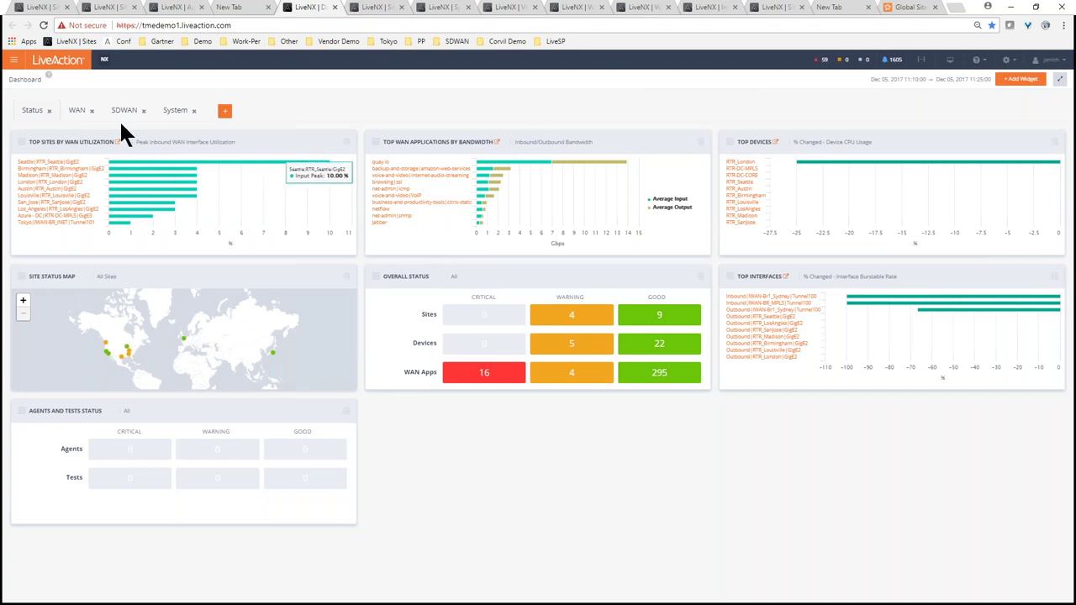
left_click(75, 112)
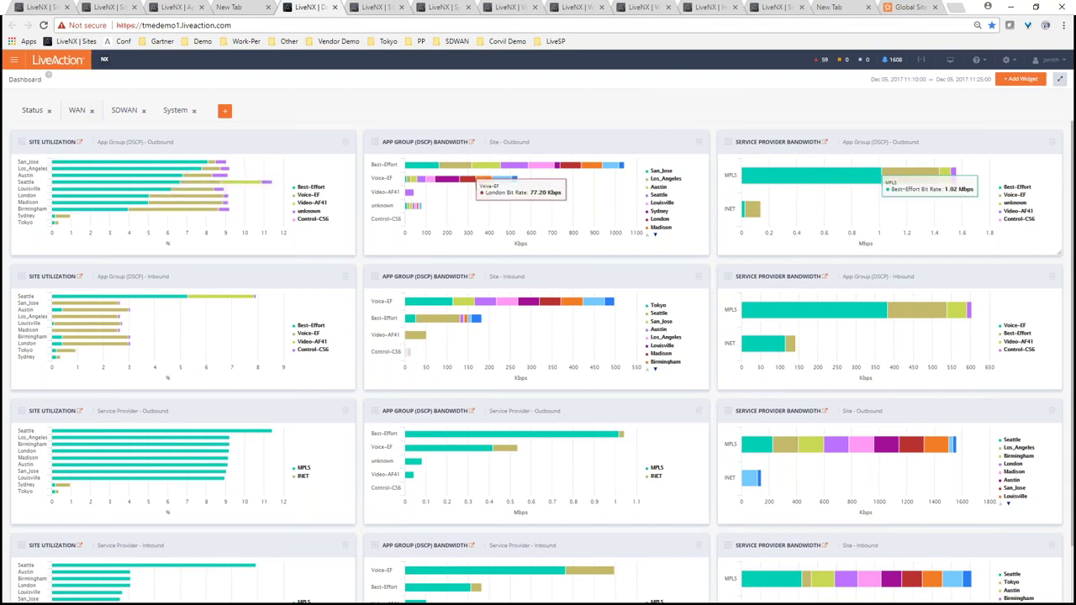
mouse_move(100, 313)
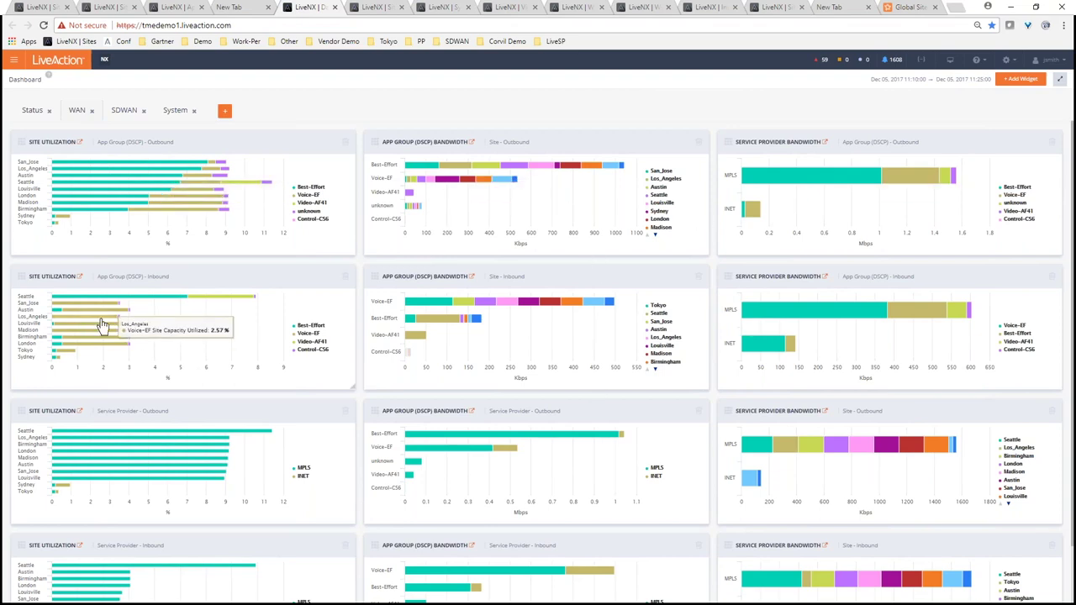
left_click(125, 112)
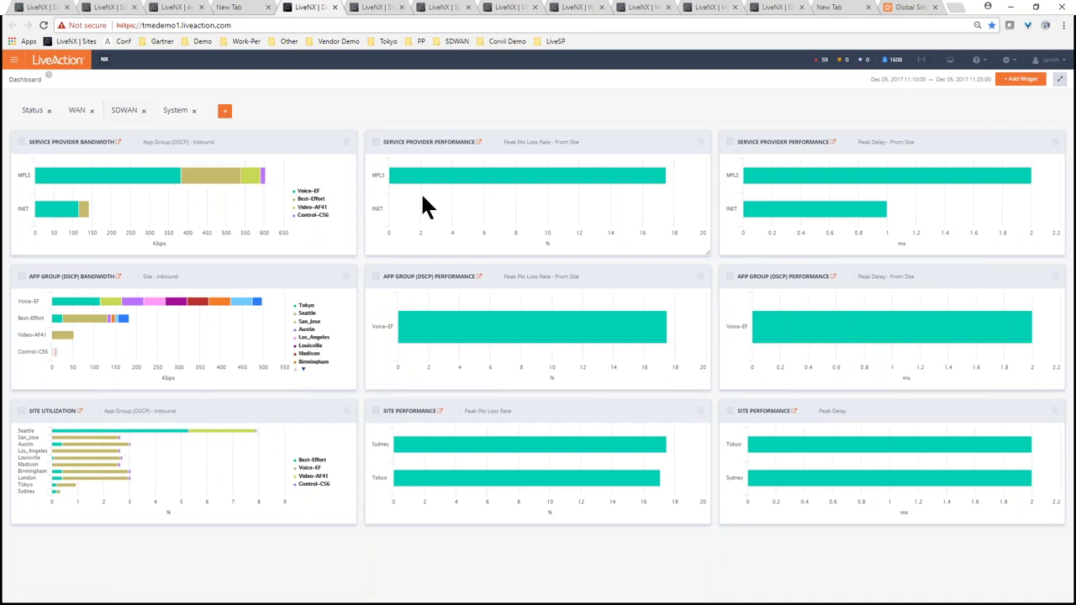
Examine the SDWAN dashboard's service provider packet loss and delay charts and the app group bandwidth chart
mouse_move(555, 177)
mouse_move(906, 177)
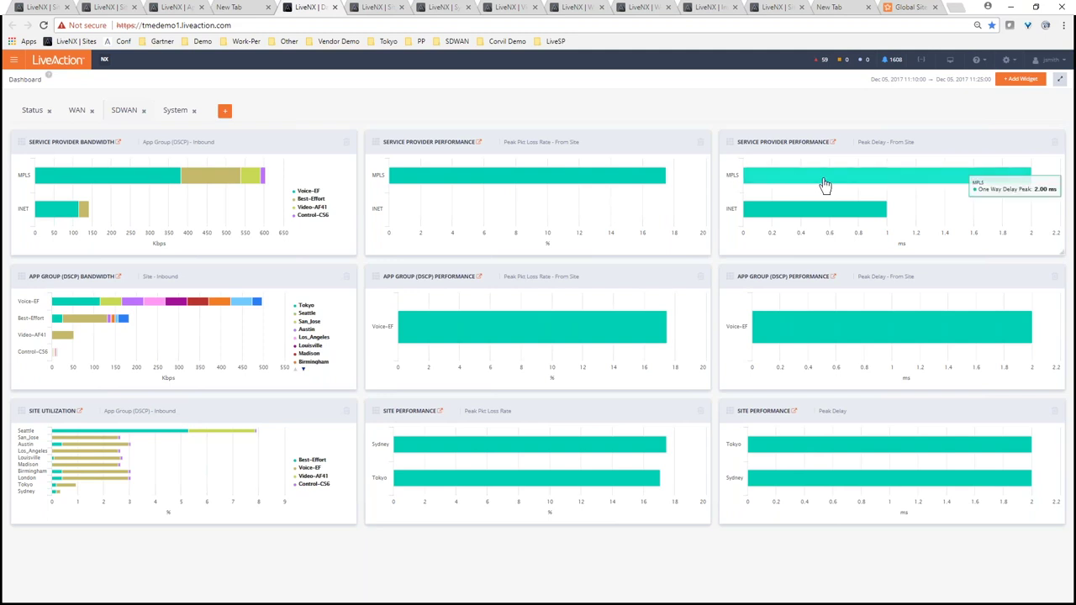
mouse_move(810, 213)
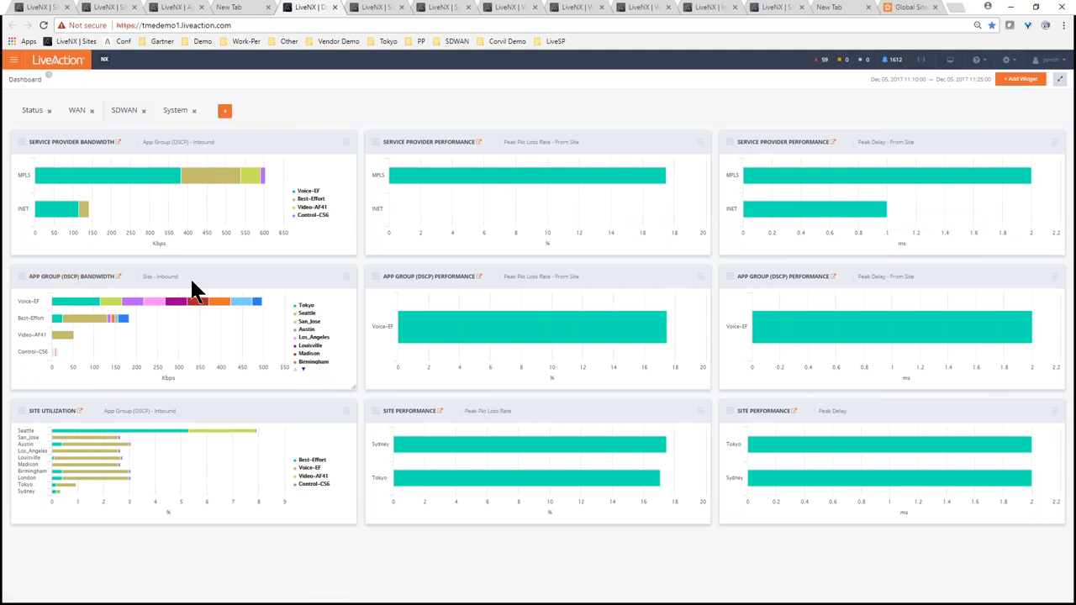
mouse_move(195, 301)
Open the Site To Site Analysis diagram and inspect utilization on the Louisville–Azure - DC, Louisville–Internet and Sydney–Tokyo links
left_click(378, 9)
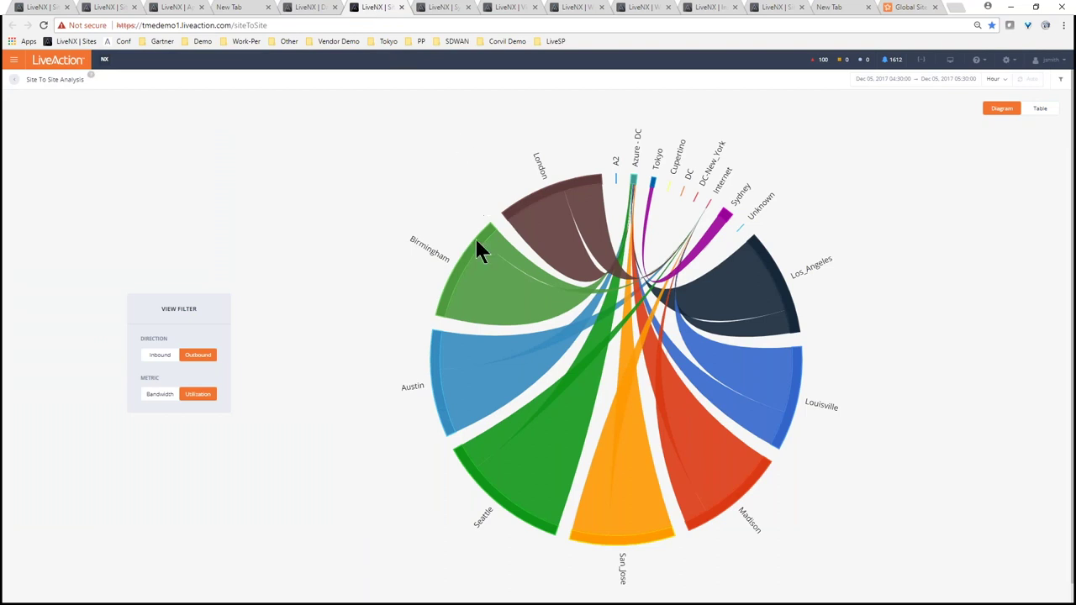
mouse_move(482, 287)
mouse_move(754, 414)
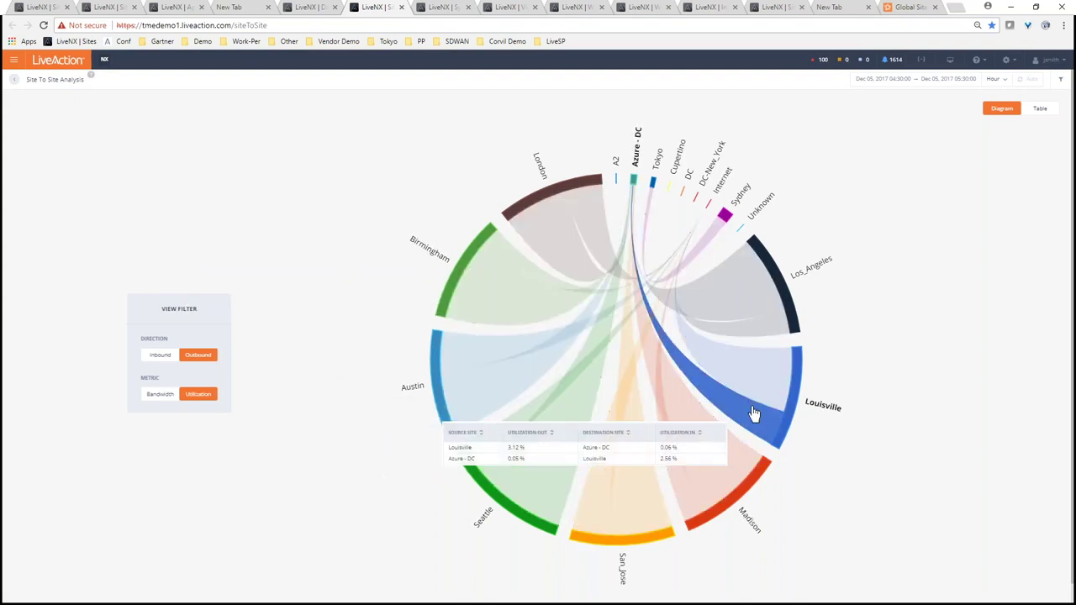
mouse_move(760, 390)
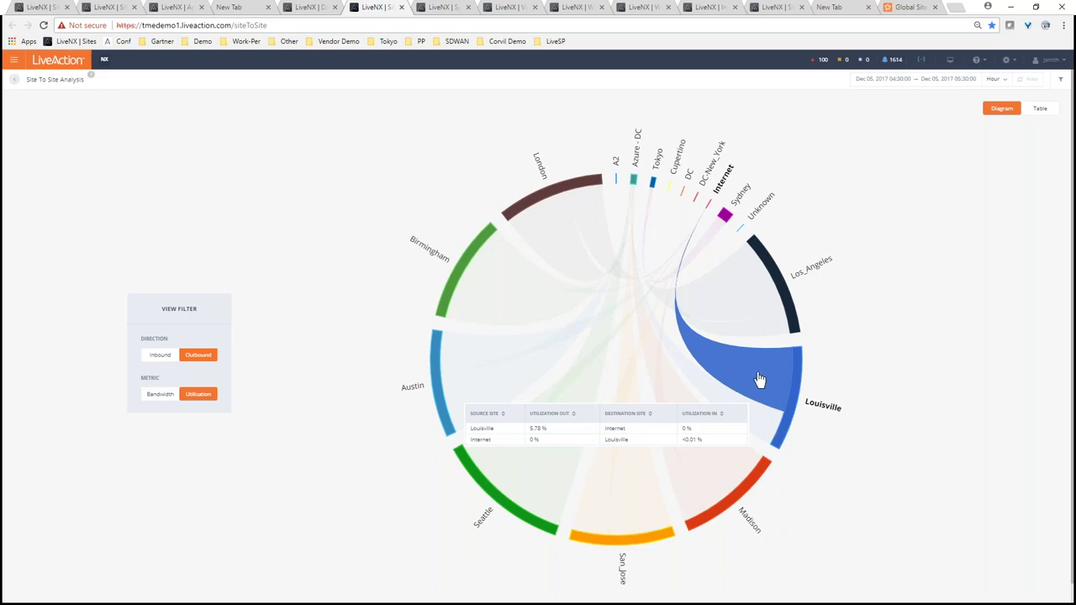
mouse_move(650, 208)
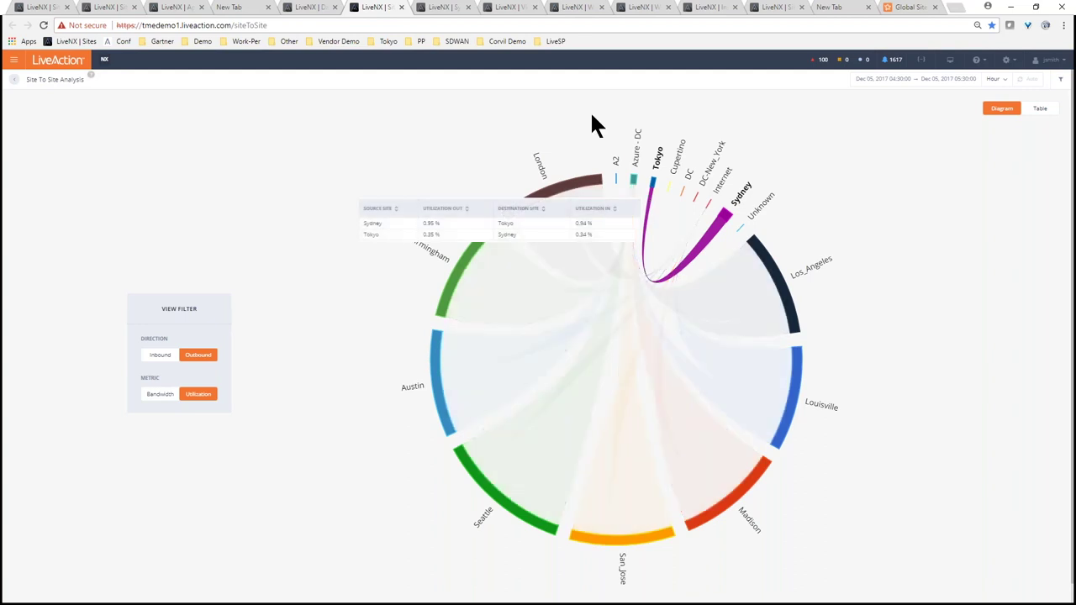
Filter the Sydney–Tokyo flow drilldown to the VoIP application and play back its timeline
left_click(447, 10)
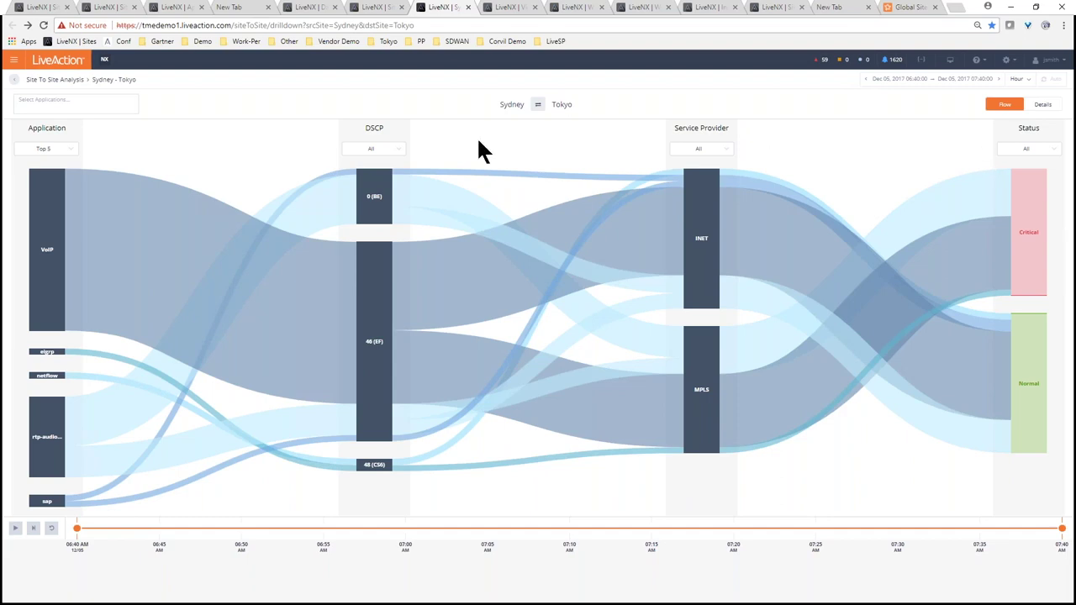
left_click(126, 109)
type("v")
left_click(110, 135)
left_click(244, 106)
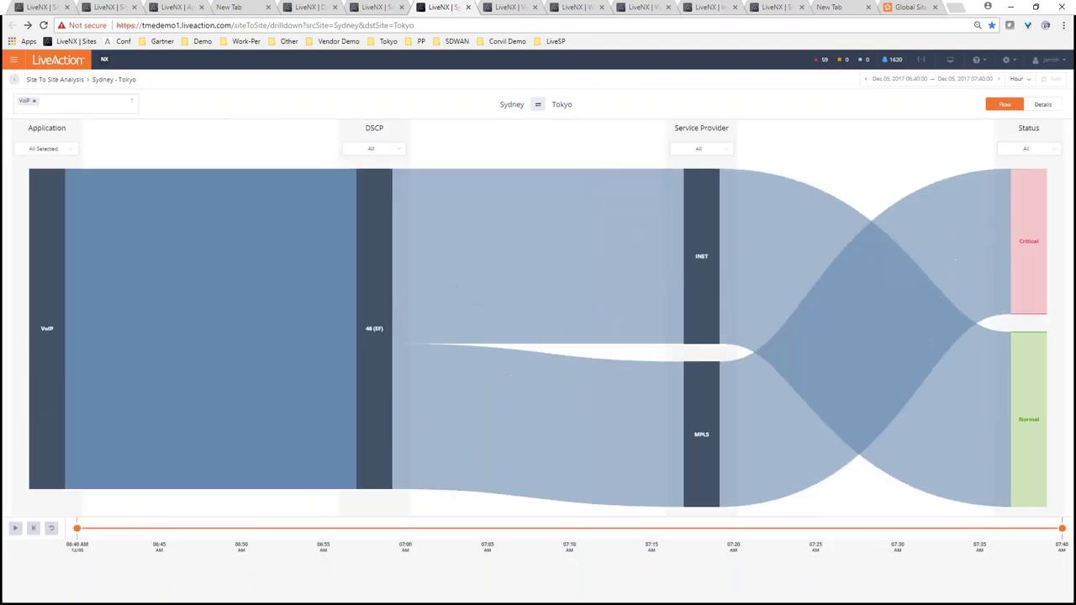
left_click(15, 530)
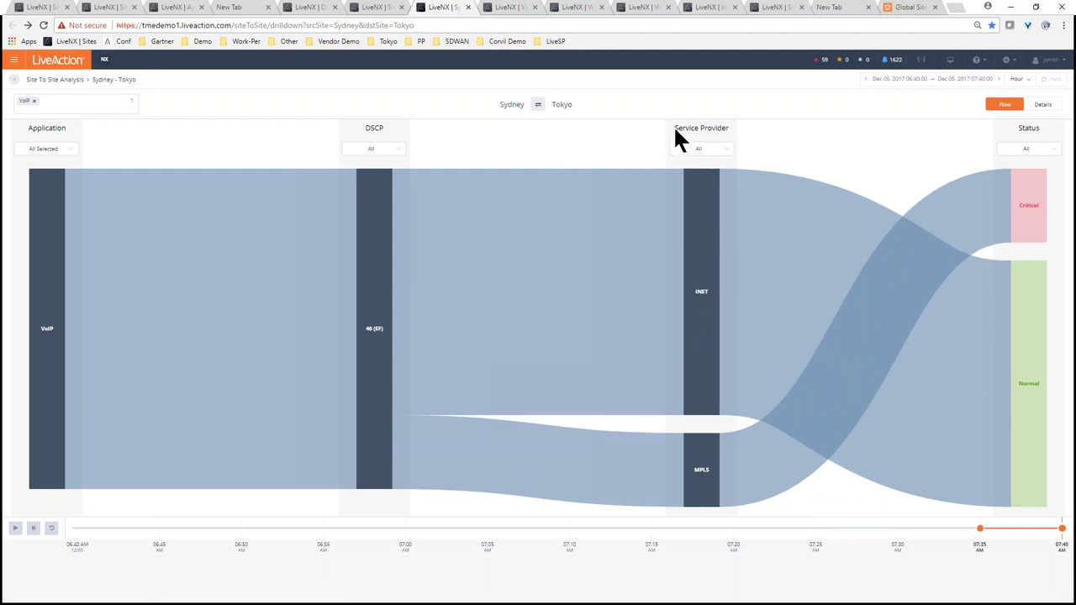
Open the Sydney–Tokyo Reports by Service Provider report and examine its application, DSCP and address pair flow charts
left_click(500, 7)
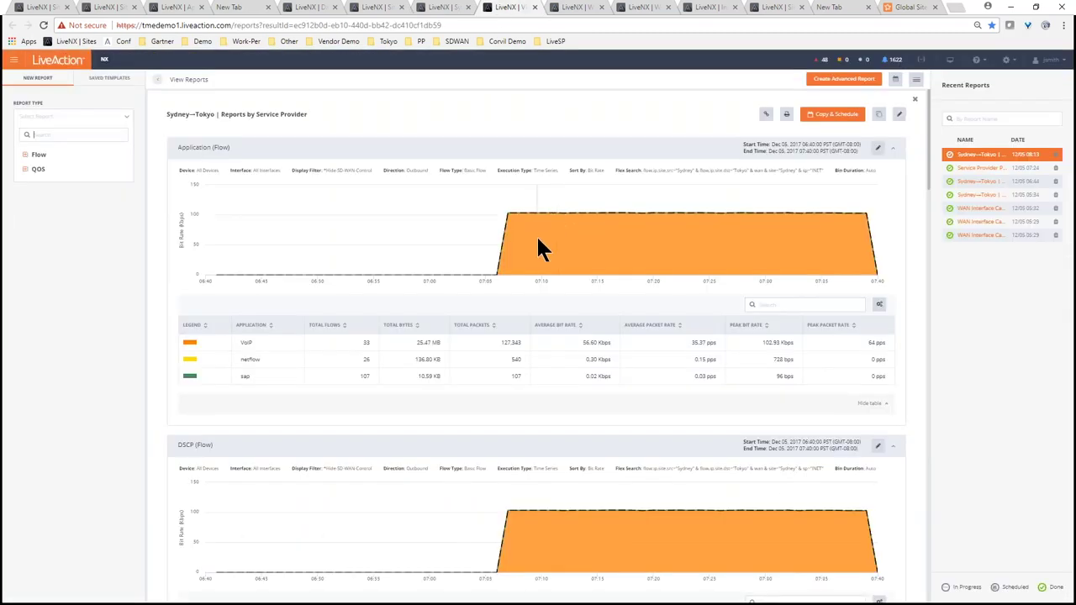
scroll(536, 234, "down", 1)
scroll(537, 235, "down", 6)
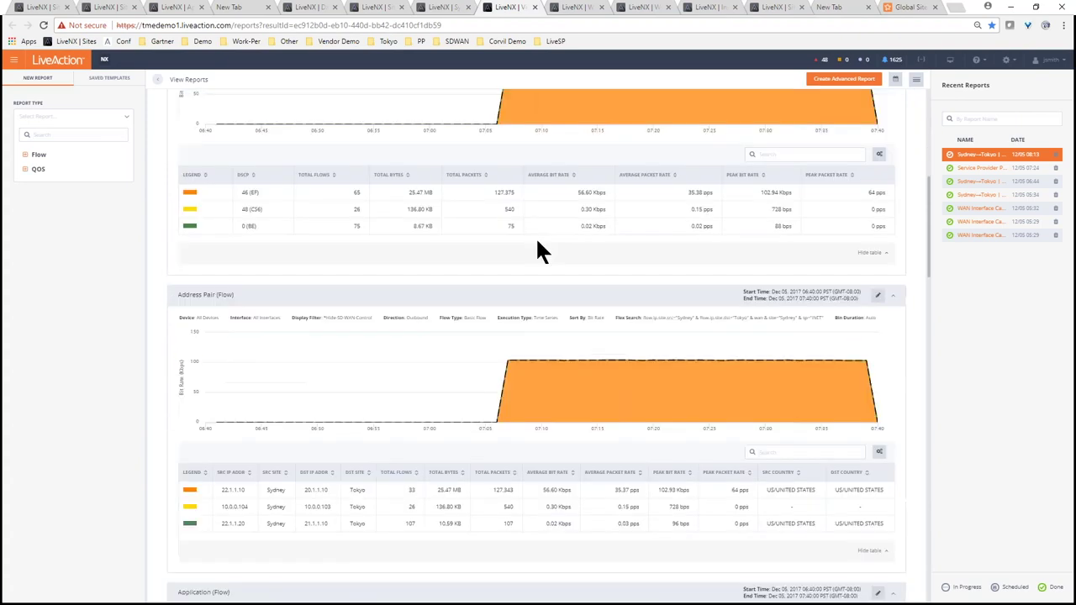
scroll(538, 244, "down", 2)
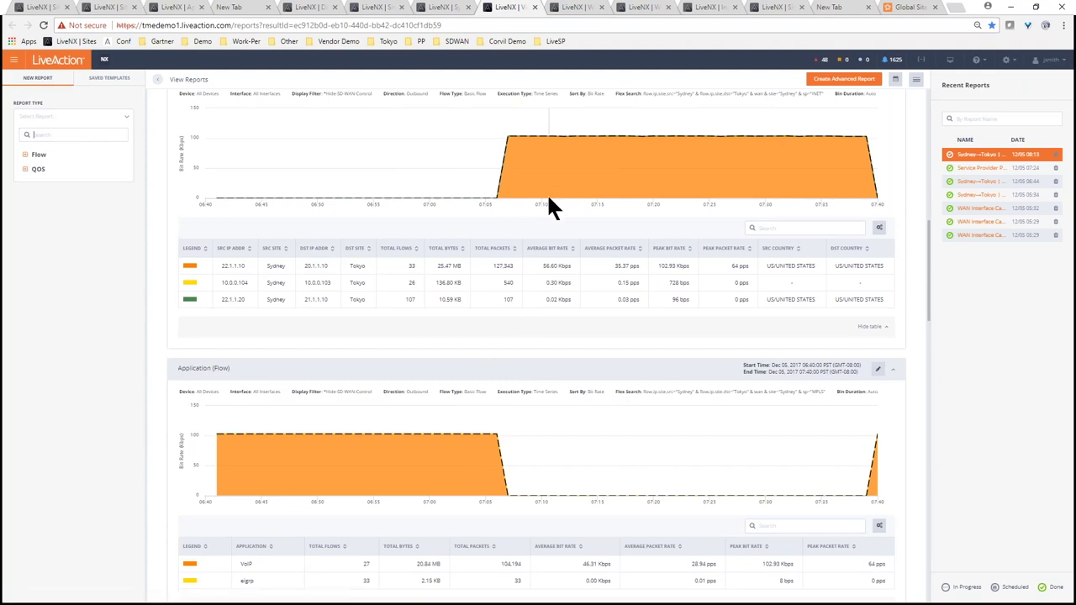
scroll(546, 267, "down", 10)
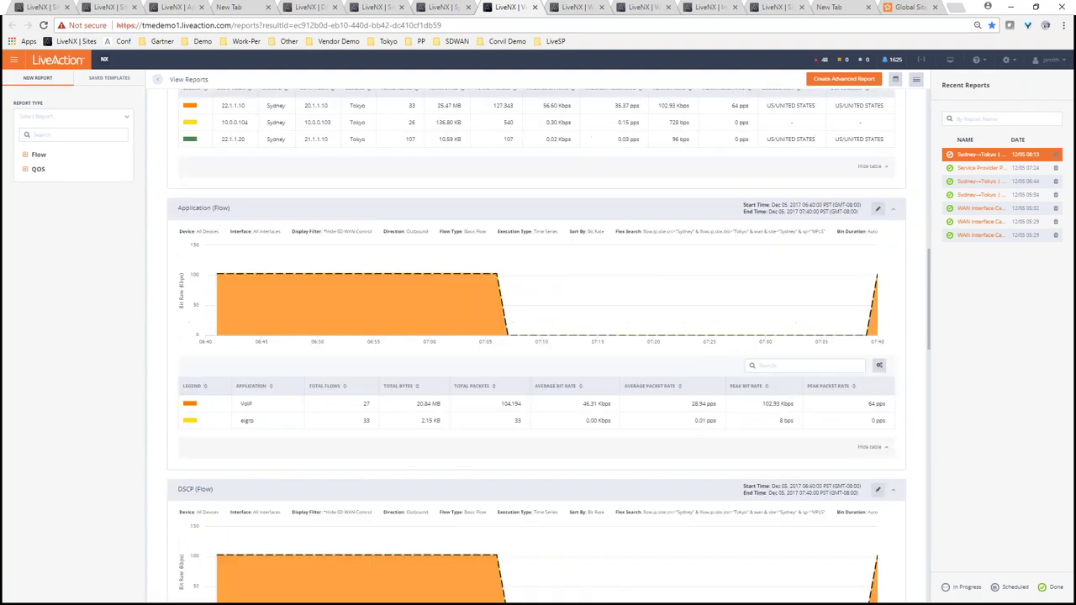
scroll(571, 379, "down", 10)
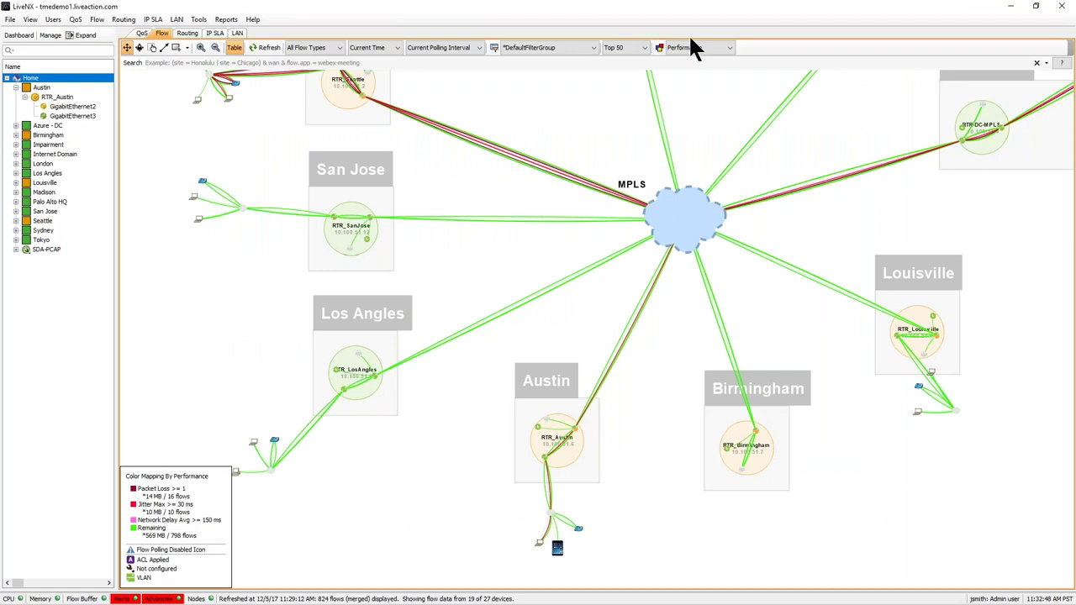
In the LiveNX client, color the topology's flows by DSCP and view them across the sites around the MPLS cloud
left_click(689, 50)
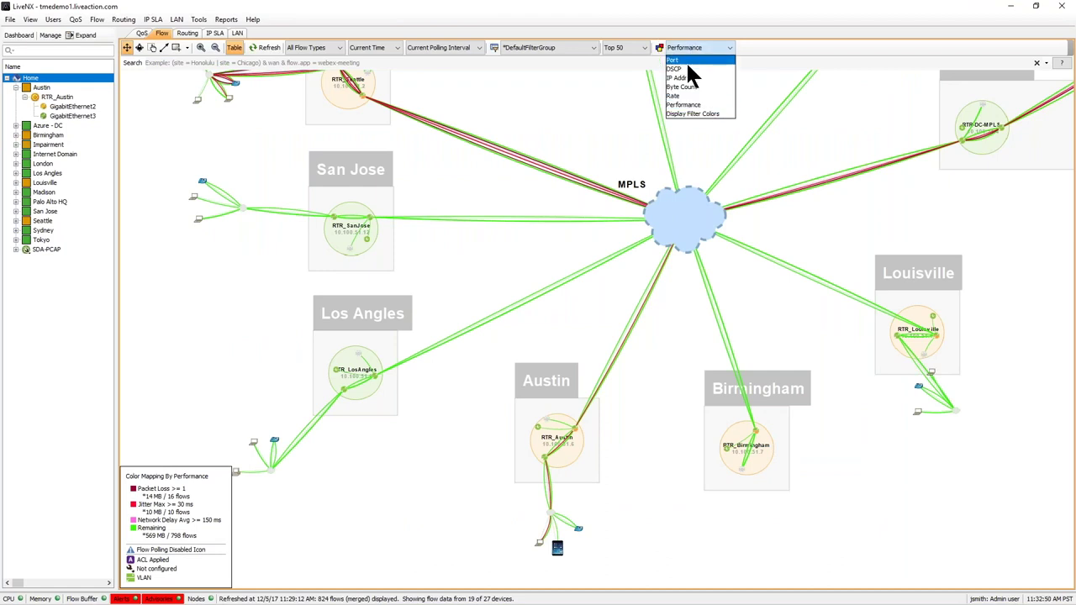
key("Escape")
key("Down")
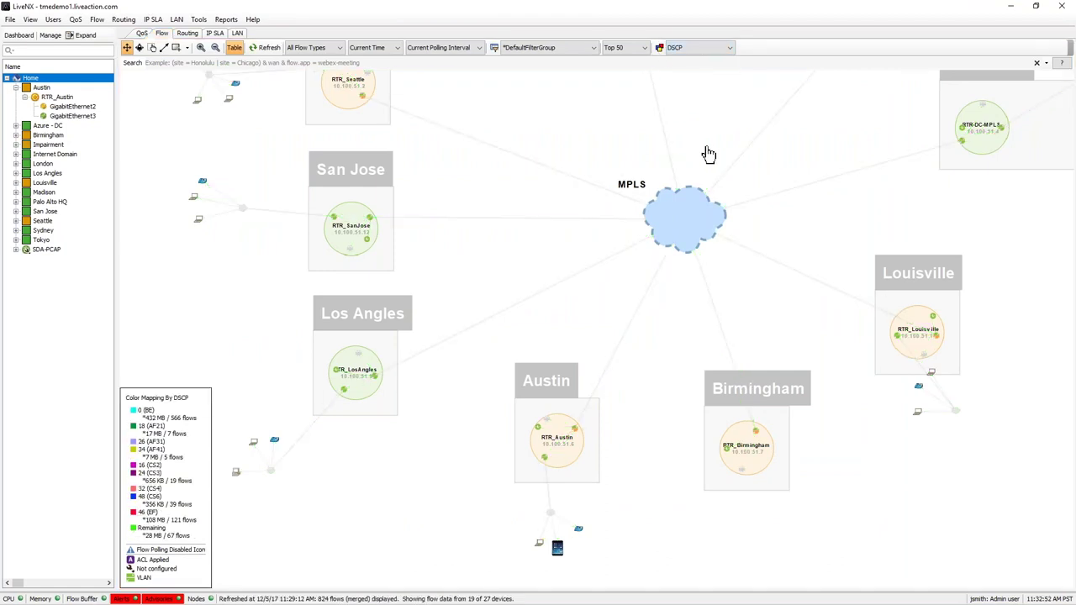
scroll(687, 173, "down", 1)
left_click_drag(687, 173, 602, 233)
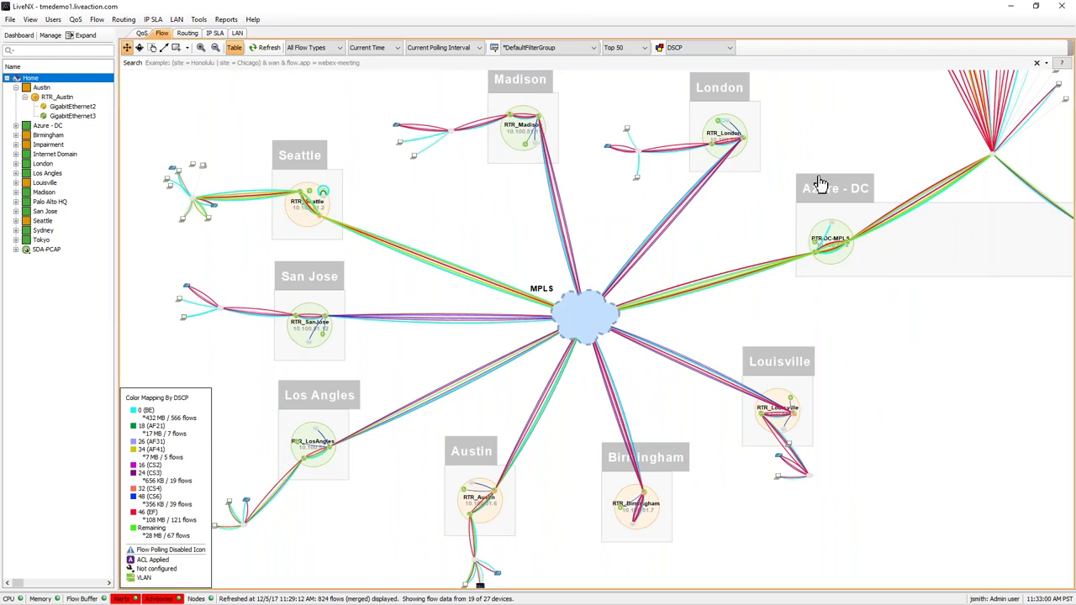
Color the topology's flows by Performance and inspect the RTR-DC-MPLS router at the Azure - DC site up close
left_click(704, 48)
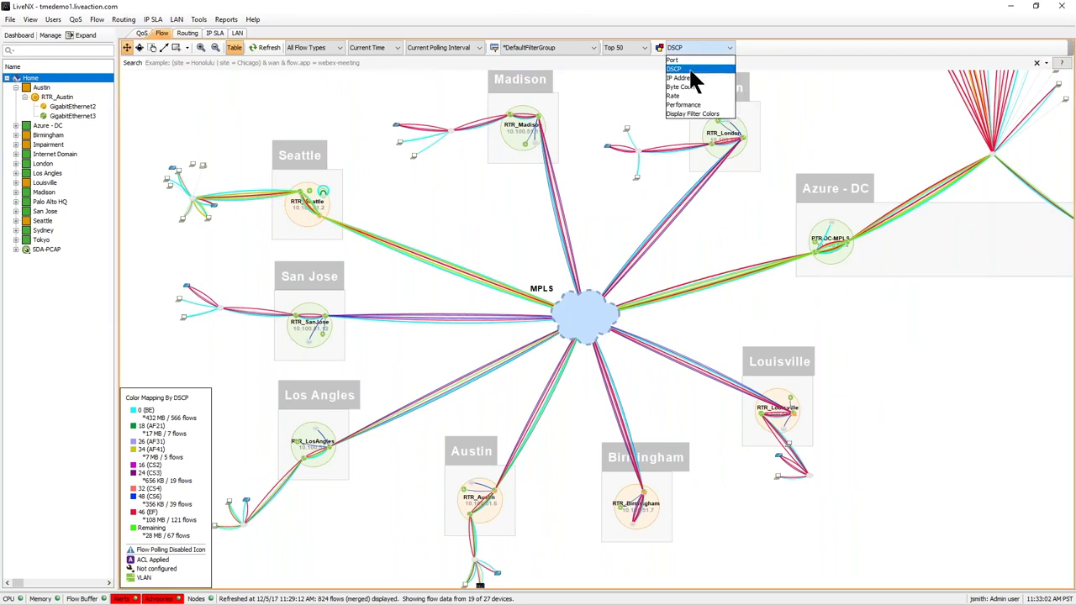
left_click(687, 105)
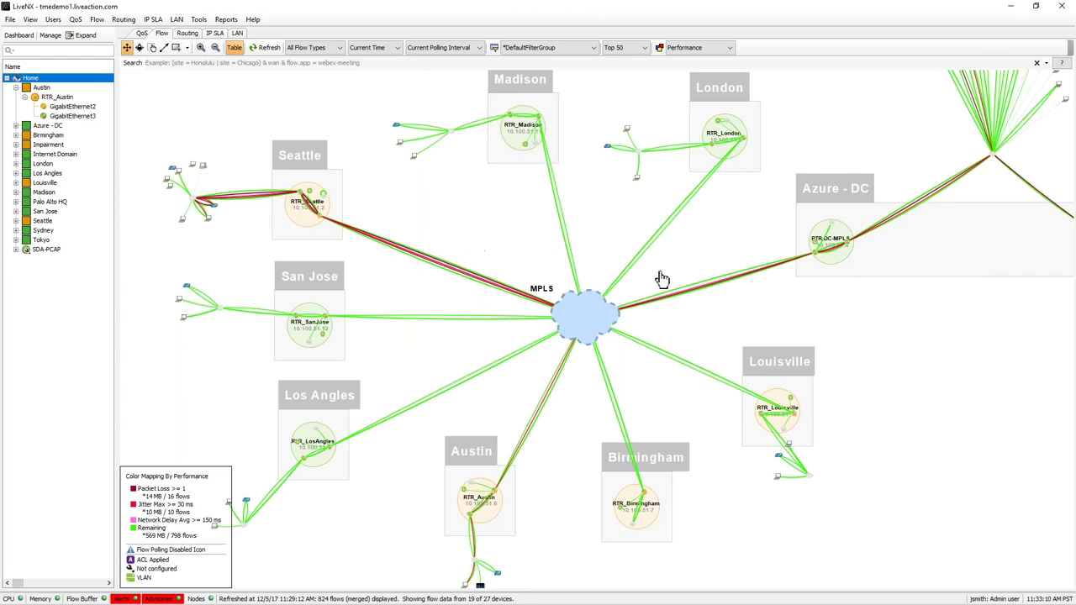
scroll(742, 316, "up", 5)
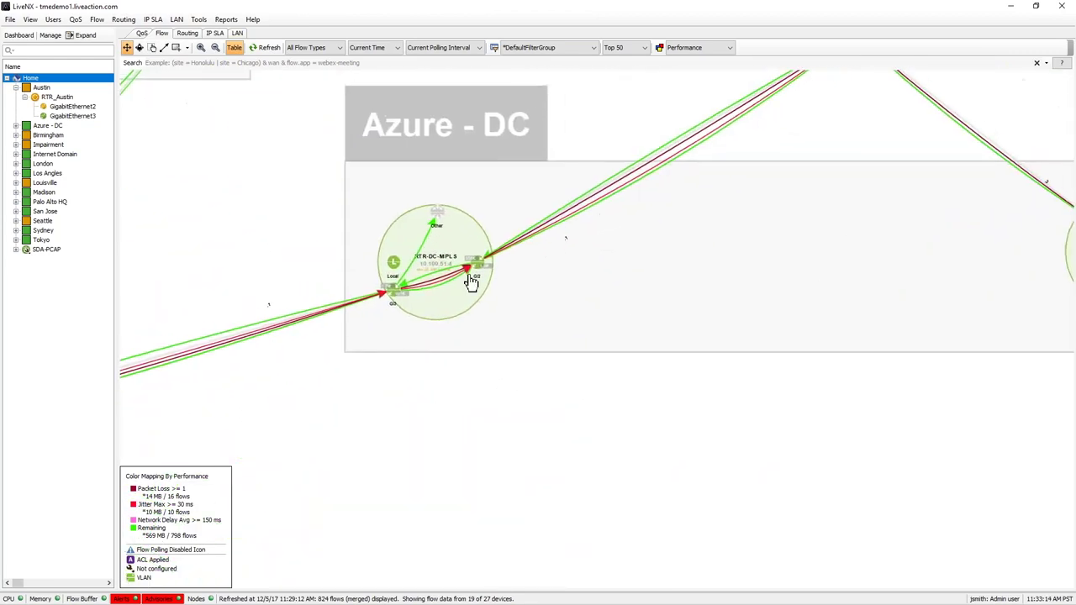
scroll(470, 273, "up", 3)
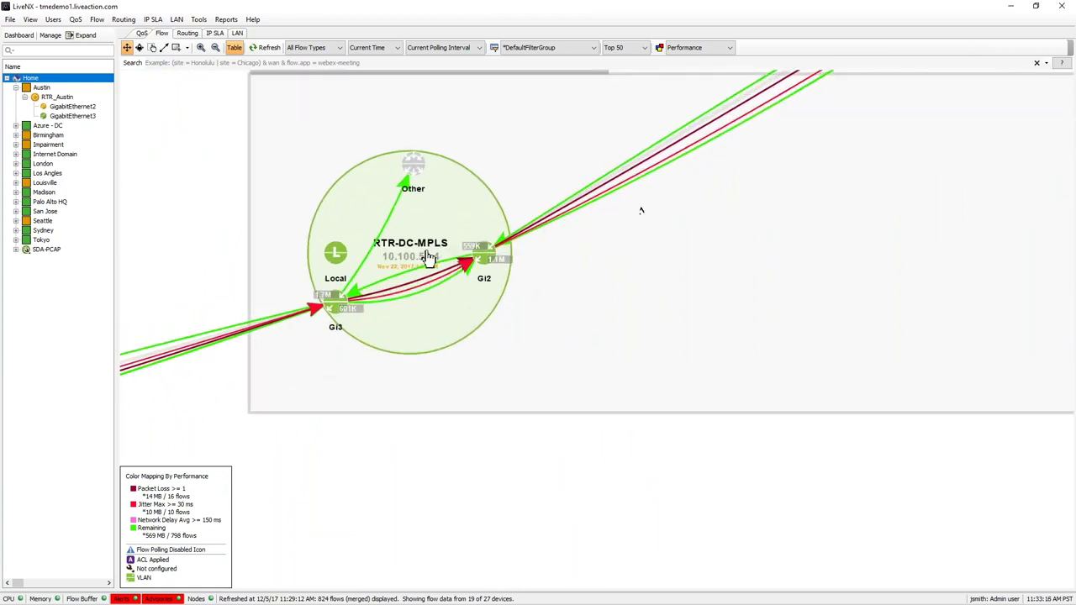
mouse_move(429, 257)
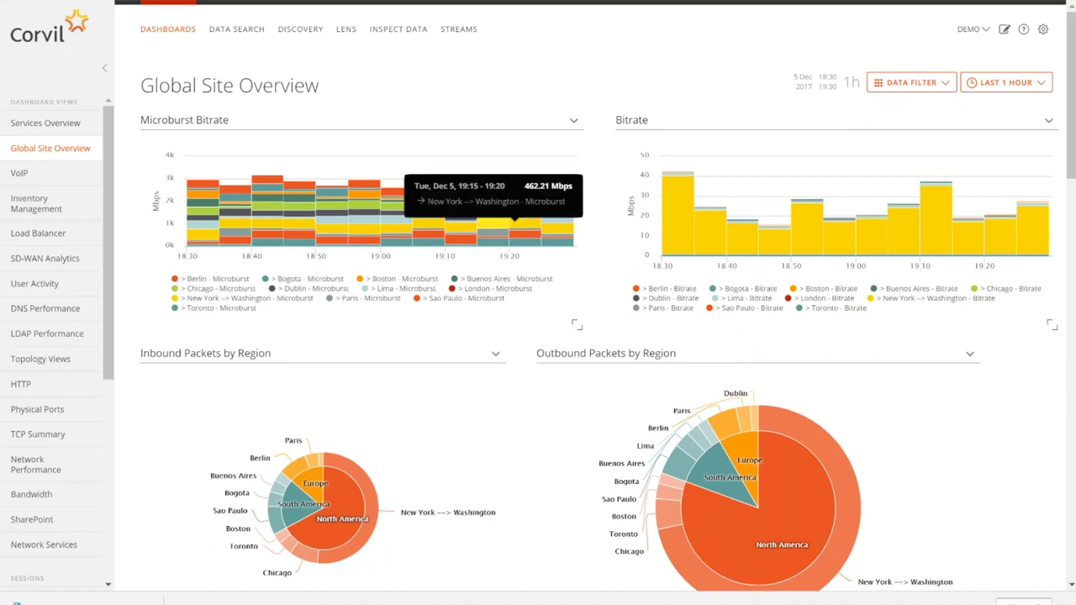
Set the global time period of Corvil's Global Site Overview dashboard to the last 24 hours and inspect its bitrate charts
left_click(1005, 82)
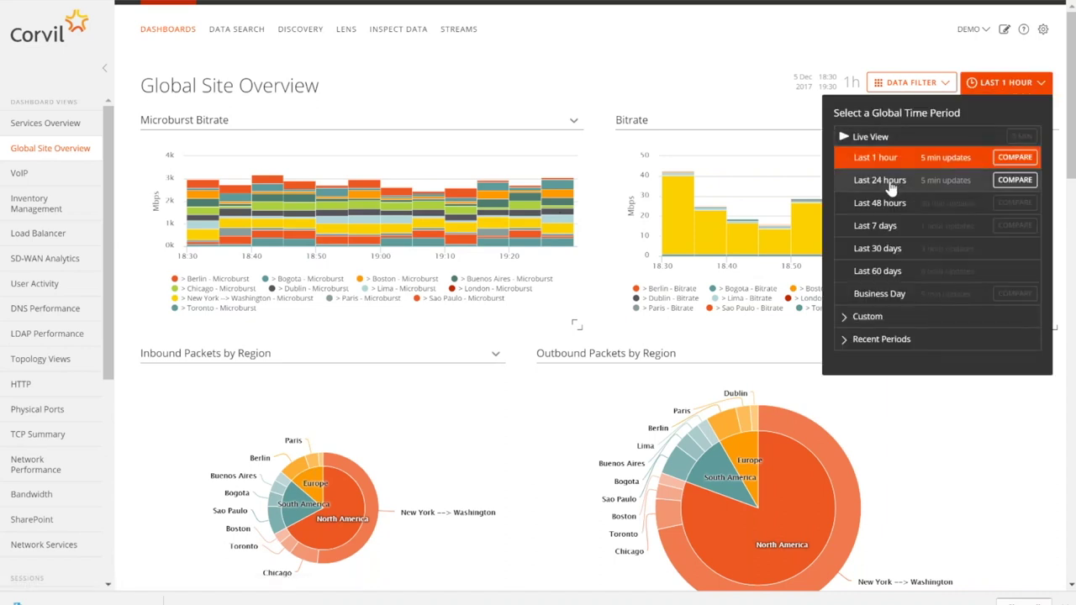
left_click(889, 185)
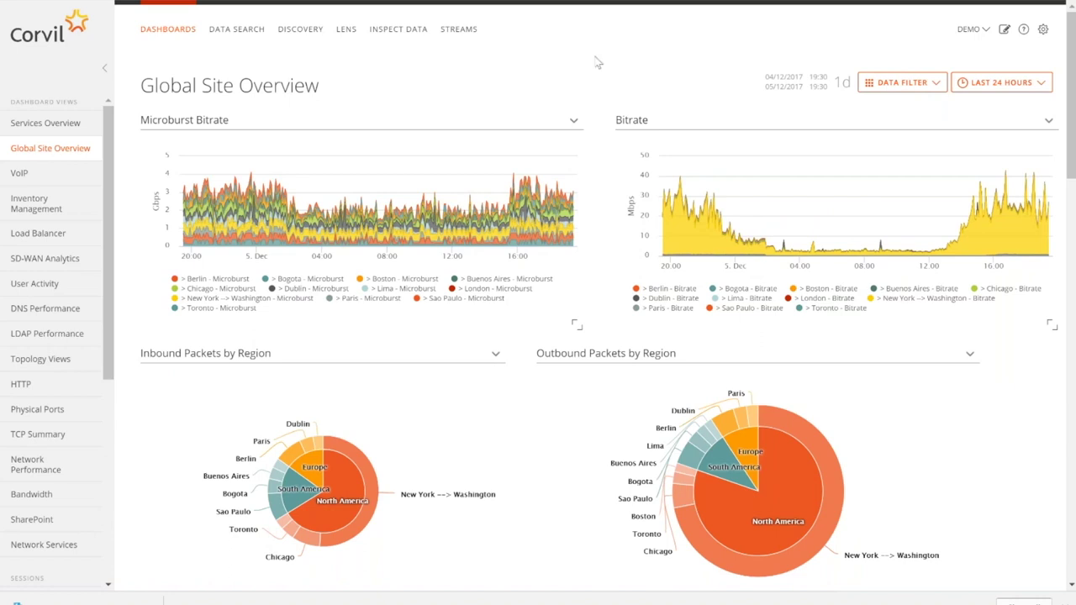
mouse_move(682, 186)
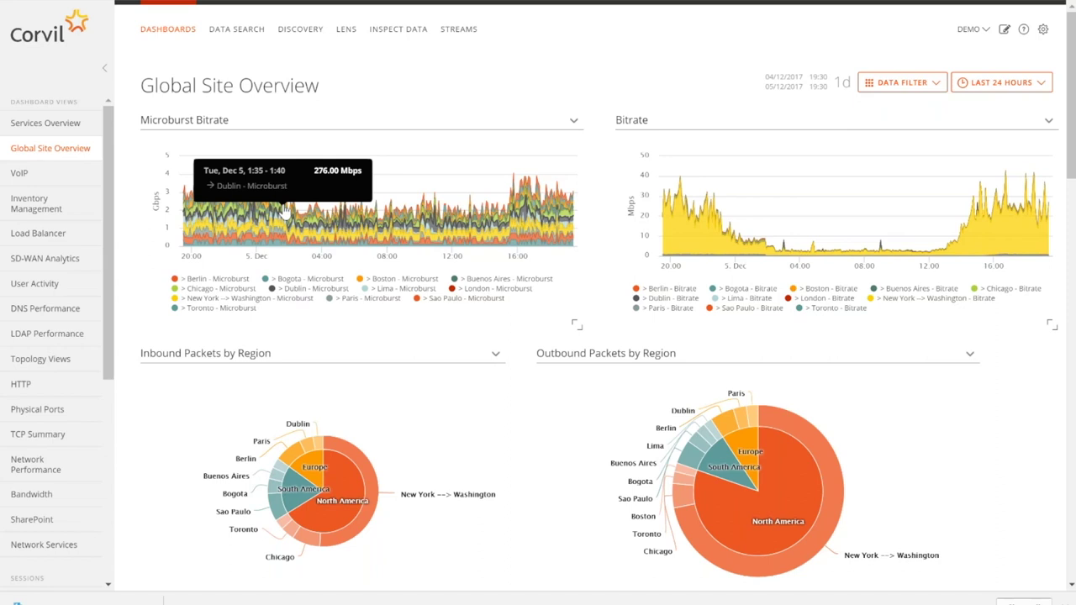
Add a global data filter where Site is New York and apply it to the dashboard
left_click(905, 85)
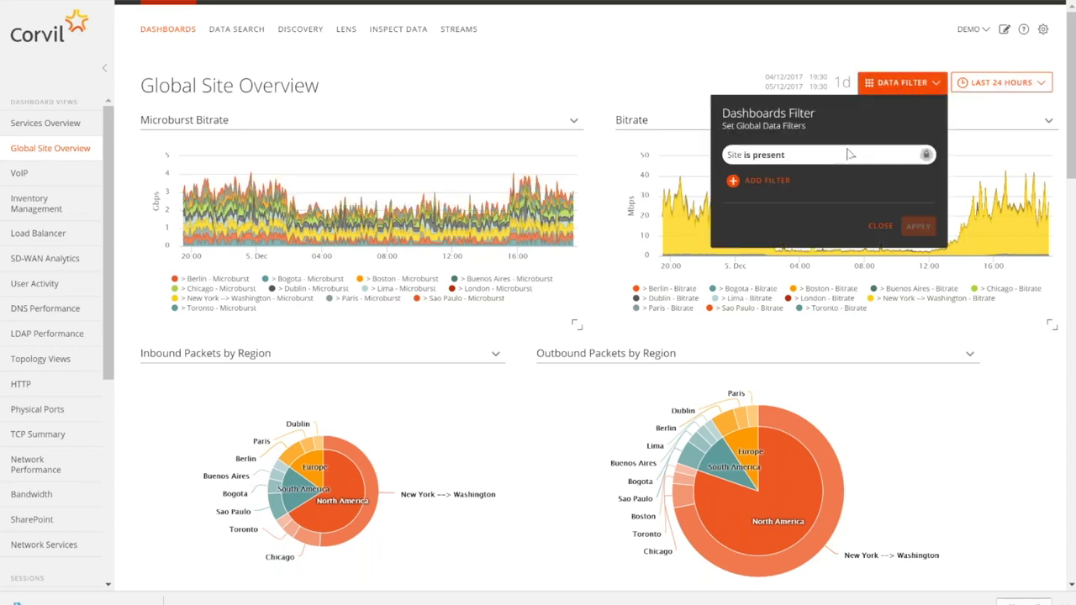
left_click(739, 181)
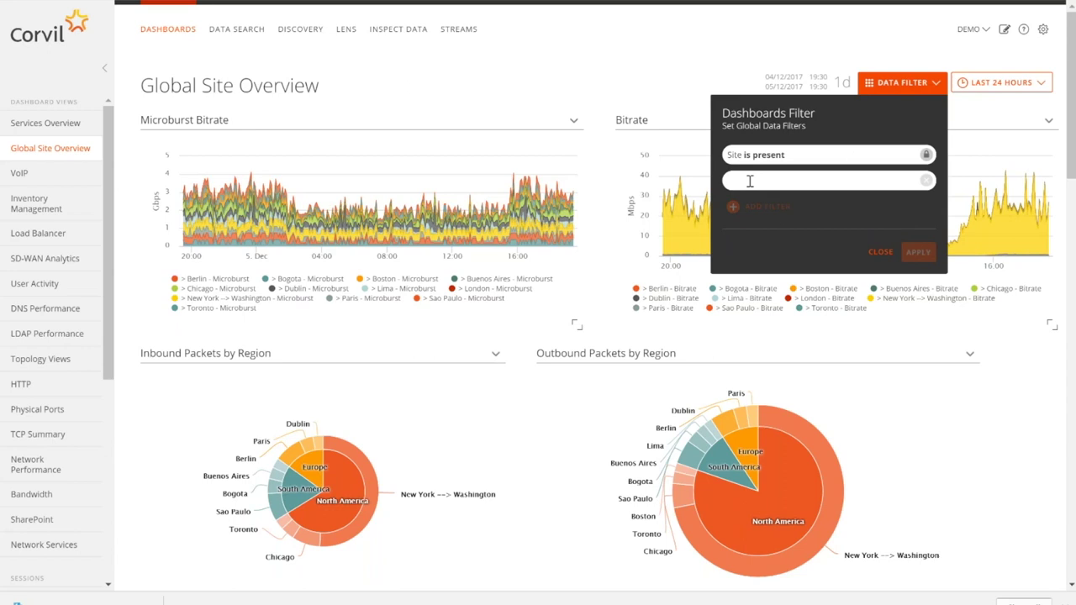
type("Site")
key("Return")
type("is")
key("Return")
type("new")
key("Return")
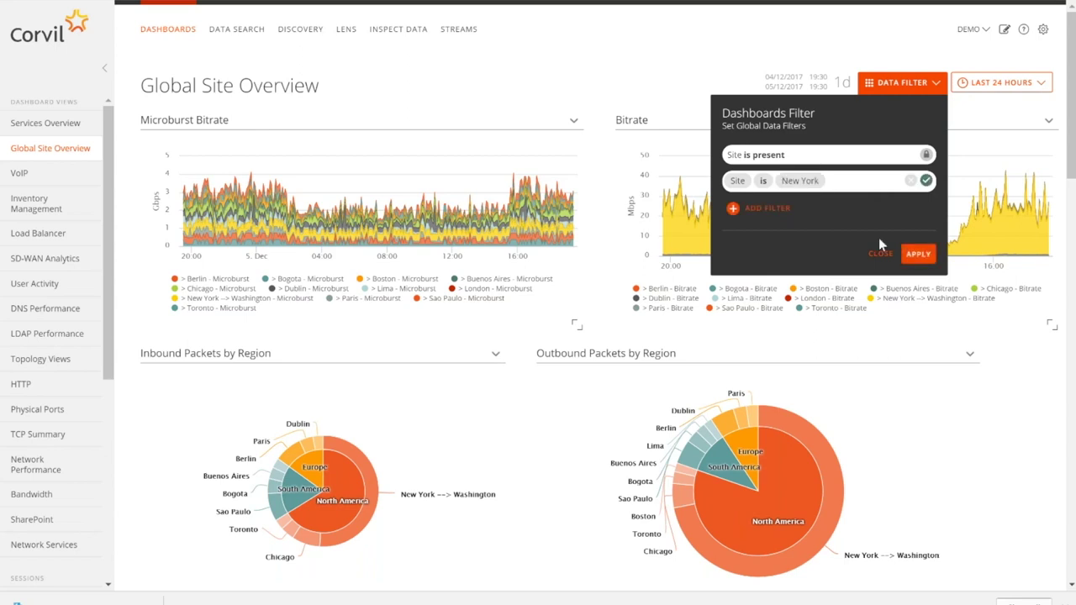
left_click(919, 253)
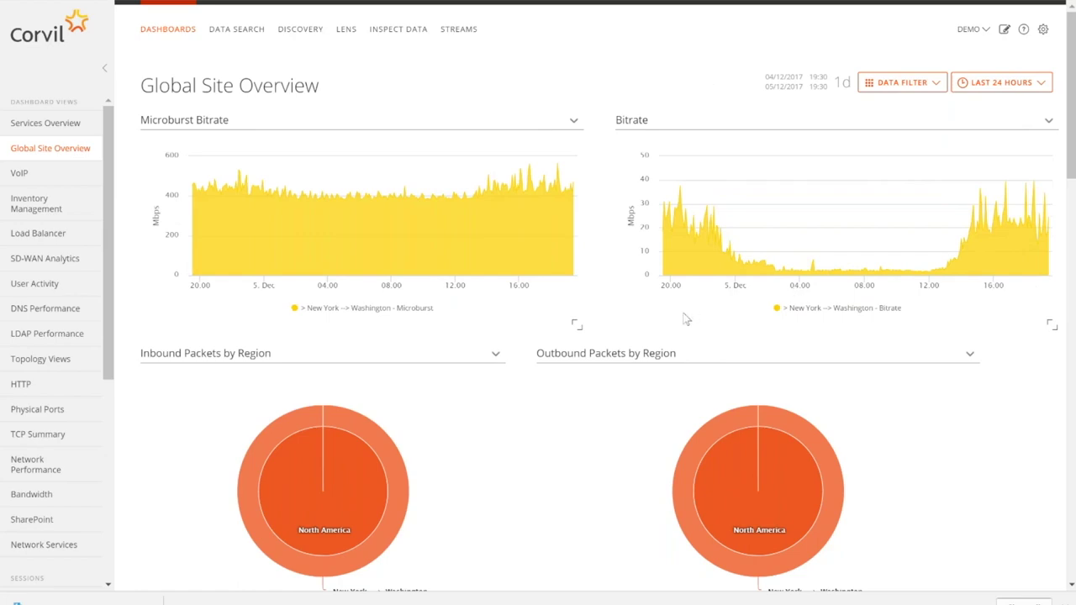
Open the Link Utilization dashboard for the New York --> Washington session from the North America site performance table
scroll(664, 313, "down", 6)
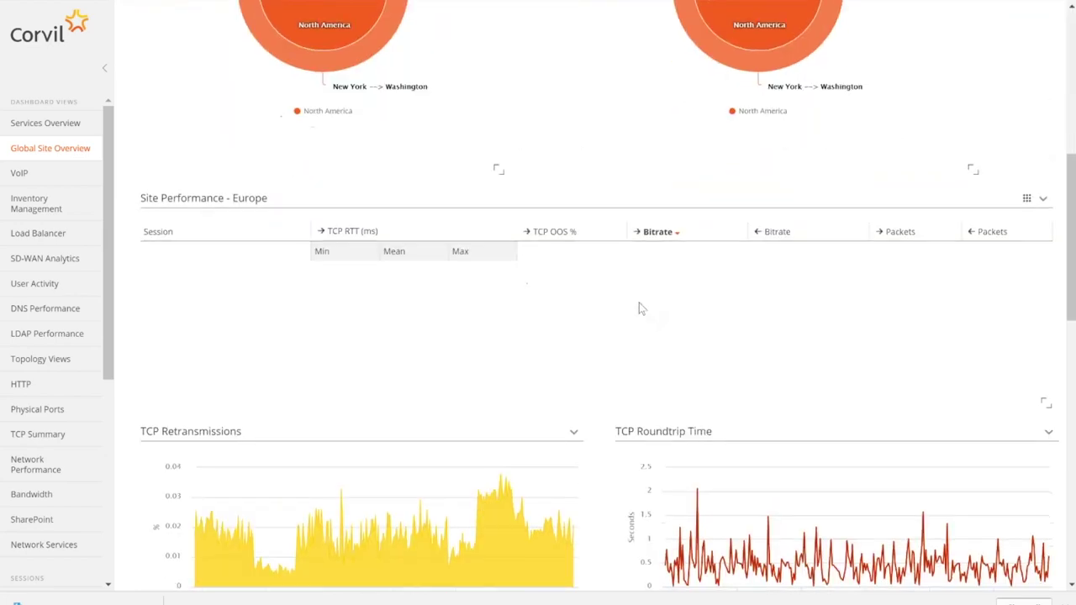
scroll(639, 308, "down", 2)
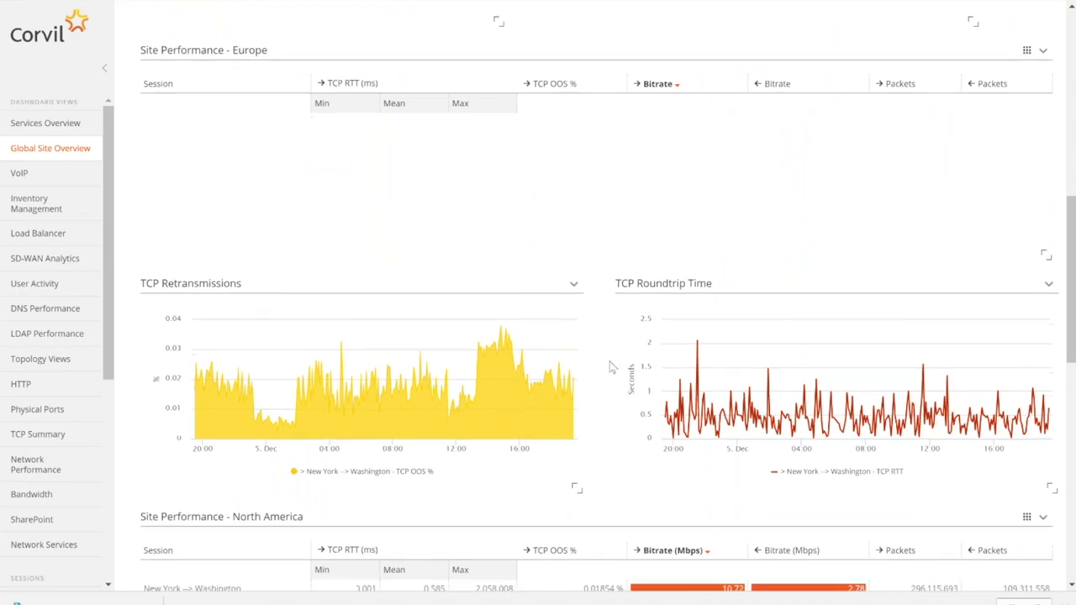
scroll(611, 367, "down", 3)
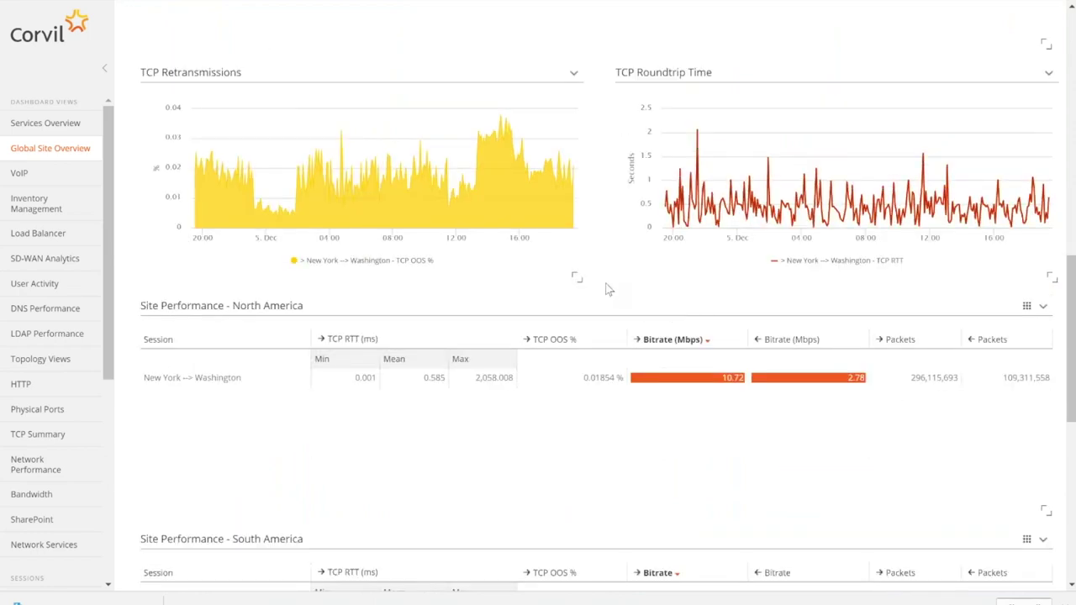
scroll(608, 289, "down", 1)
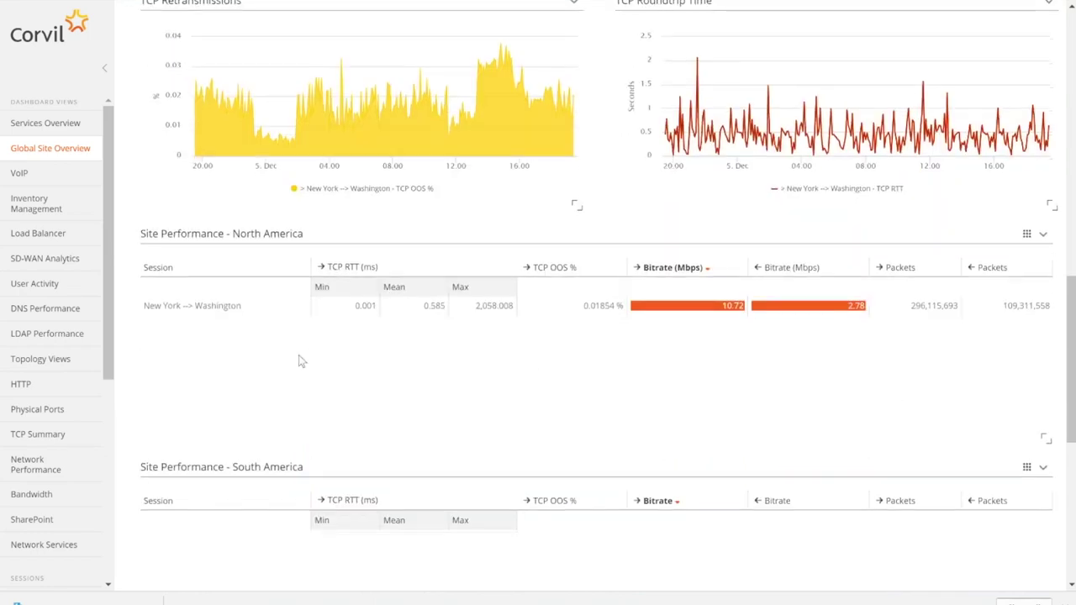
left_click(215, 311)
left_click(228, 338)
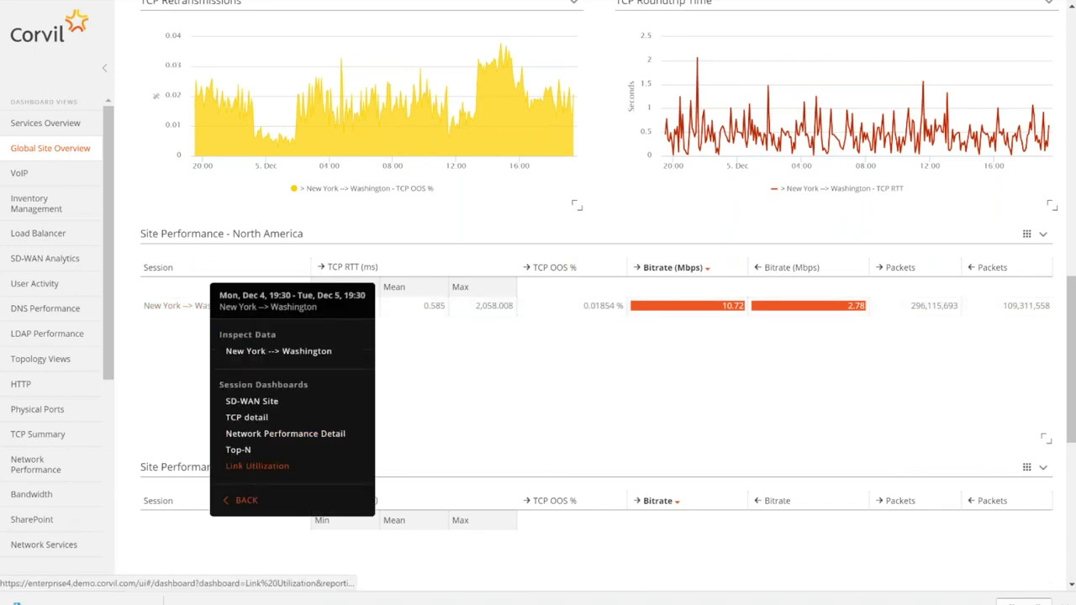
left_click(252, 469)
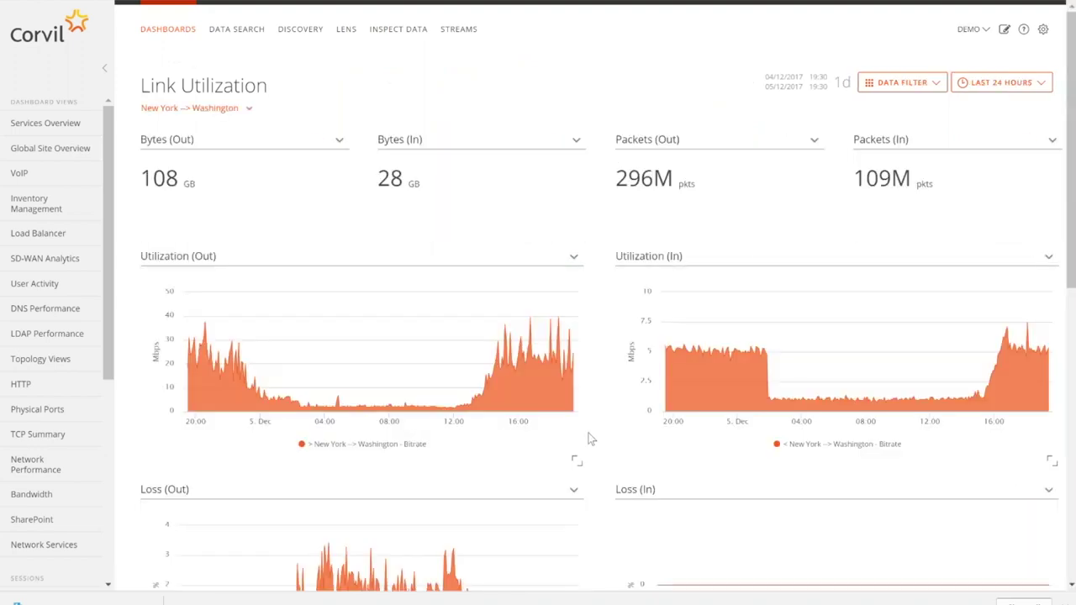
Examine the Link Utilization dashboard's utilization, loss and microburst charts and its Top Applications and Top Talkers tables for New York --> Washington
scroll(580, 443, "down", 1)
scroll(580, 443, "down", 4)
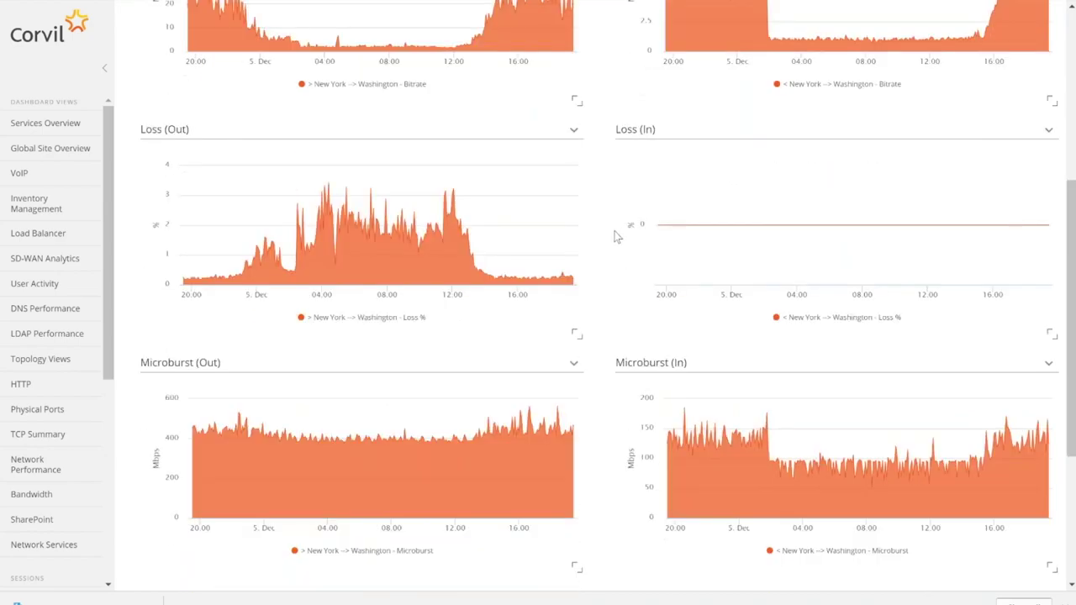
scroll(616, 235, "up", 1)
scroll(614, 229, "up", 1)
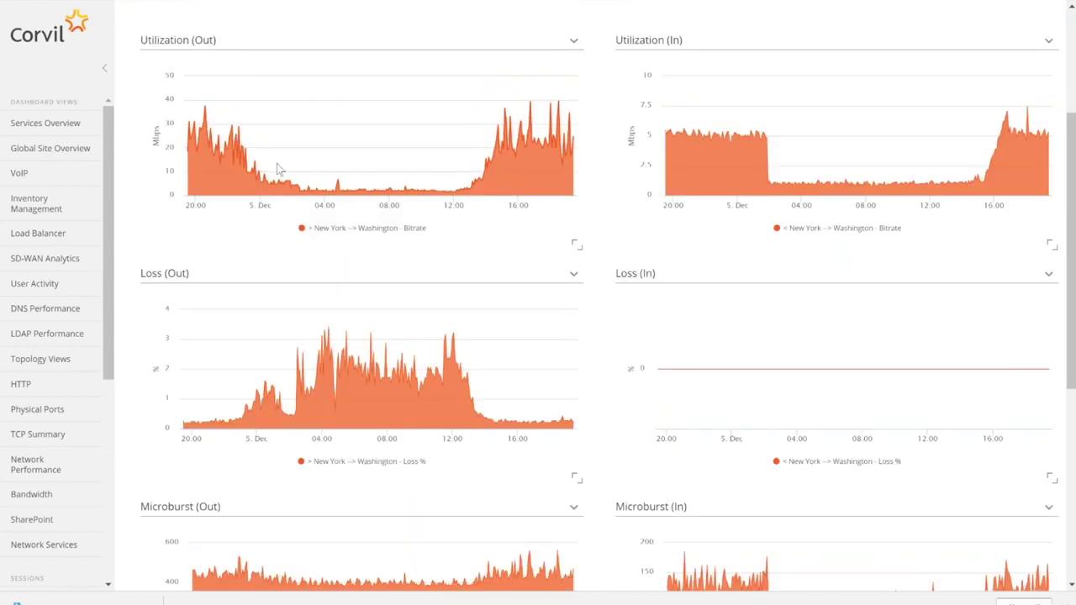
mouse_move(539, 135)
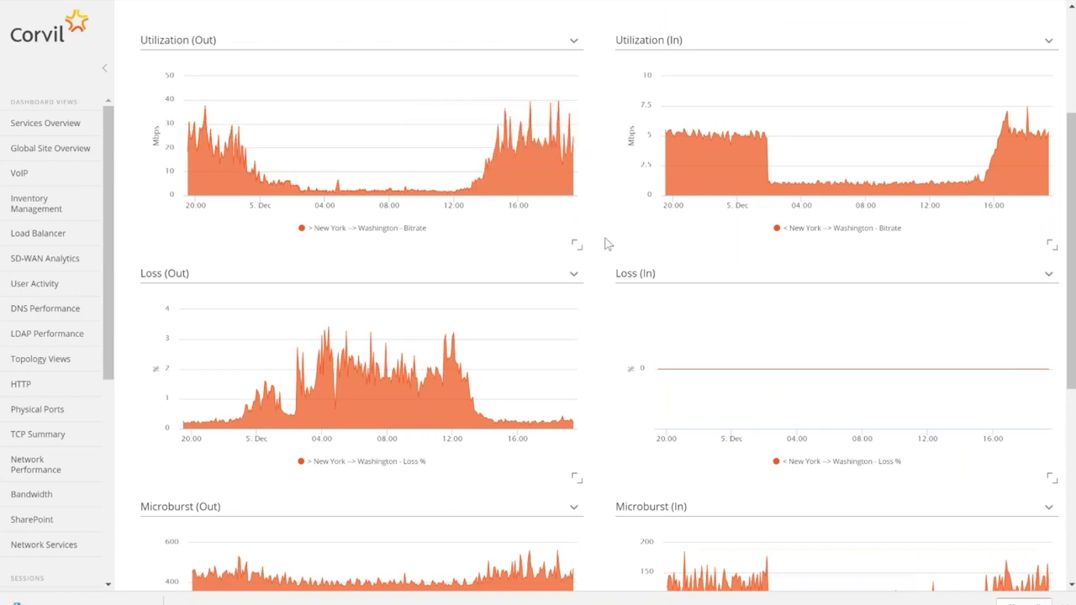
scroll(608, 243, "down", 1)
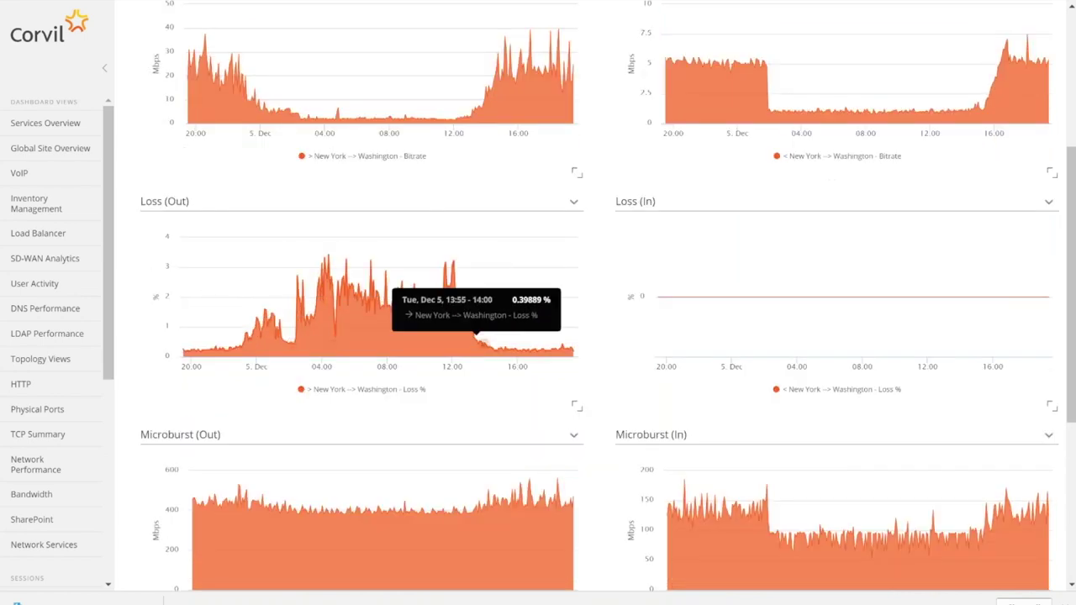
scroll(596, 335, "down", 2)
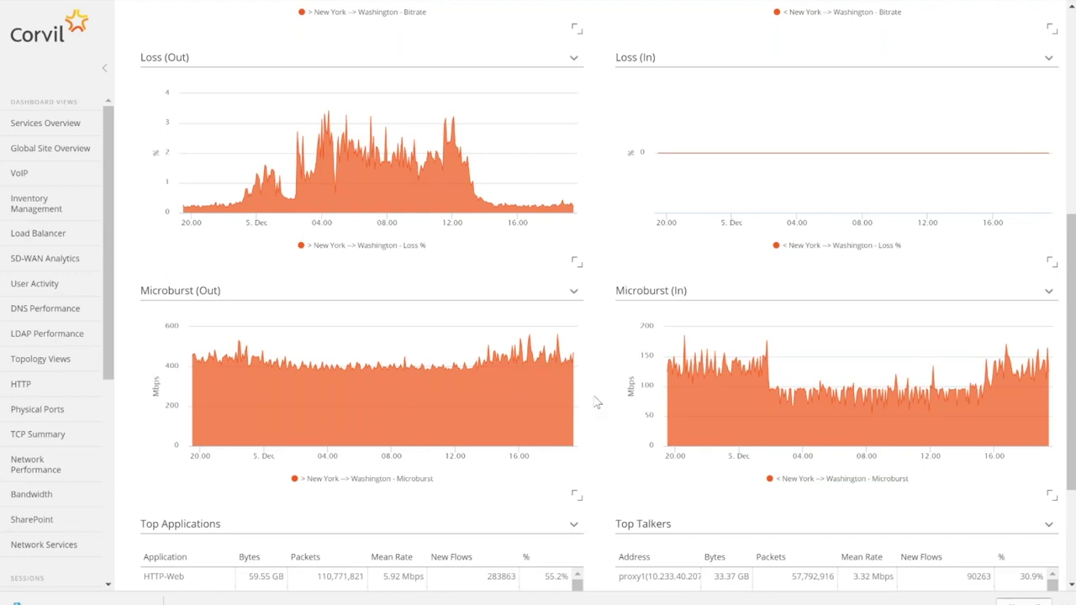
scroll(597, 403, "down", 2)
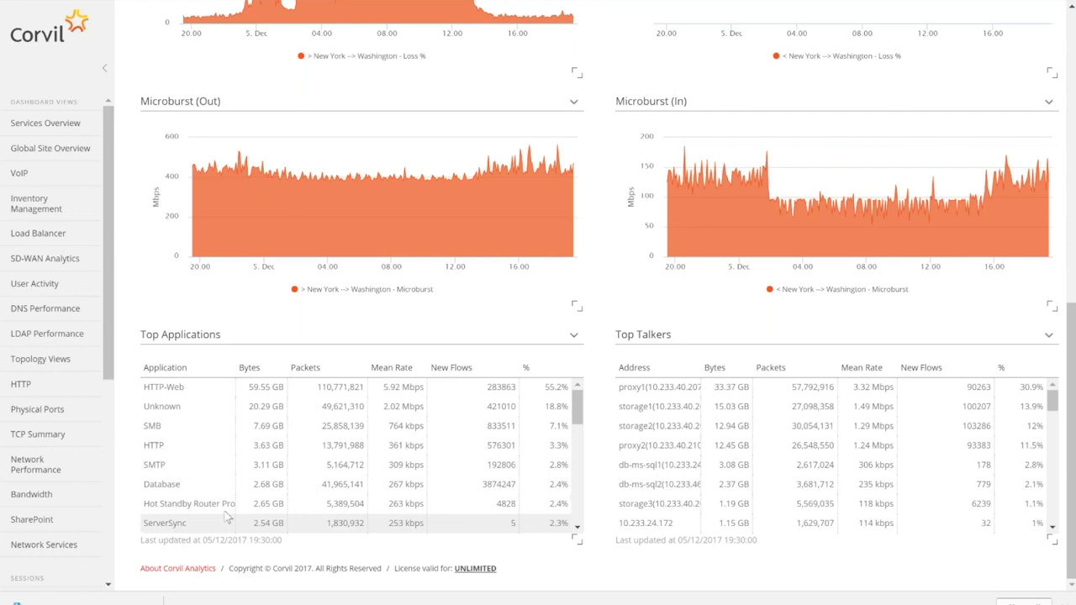
scroll(223, 513, "up", 4)
scroll(228, 507, "up", 4)
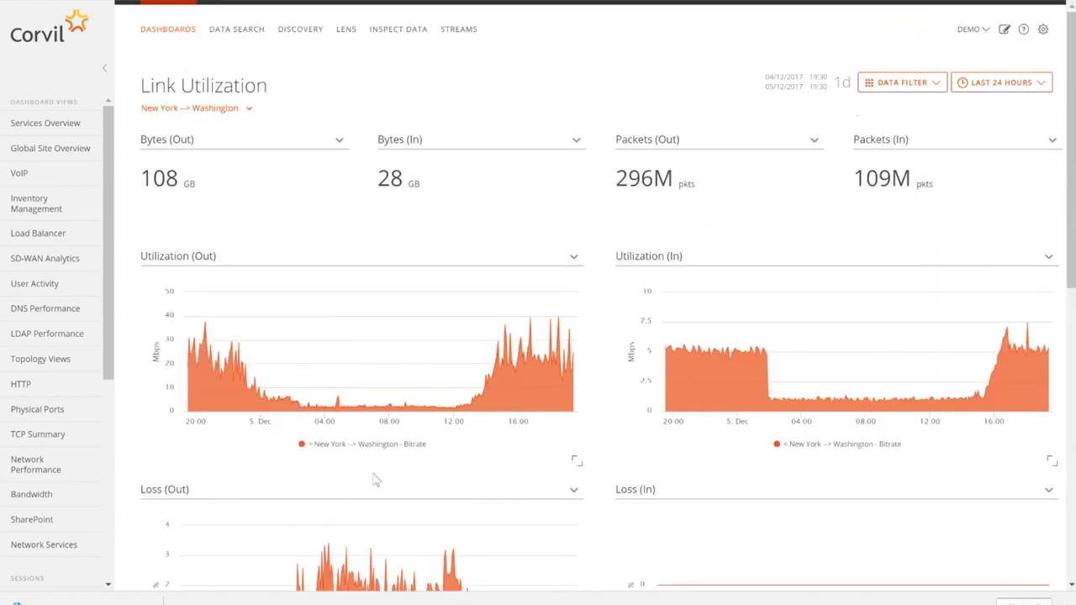
Open Conversations and Applications for 02:05 to 02:10 and narrow the time range to about 436 ms around the outbound microburst near 02:07:22
scroll(377, 470, "down", 3)
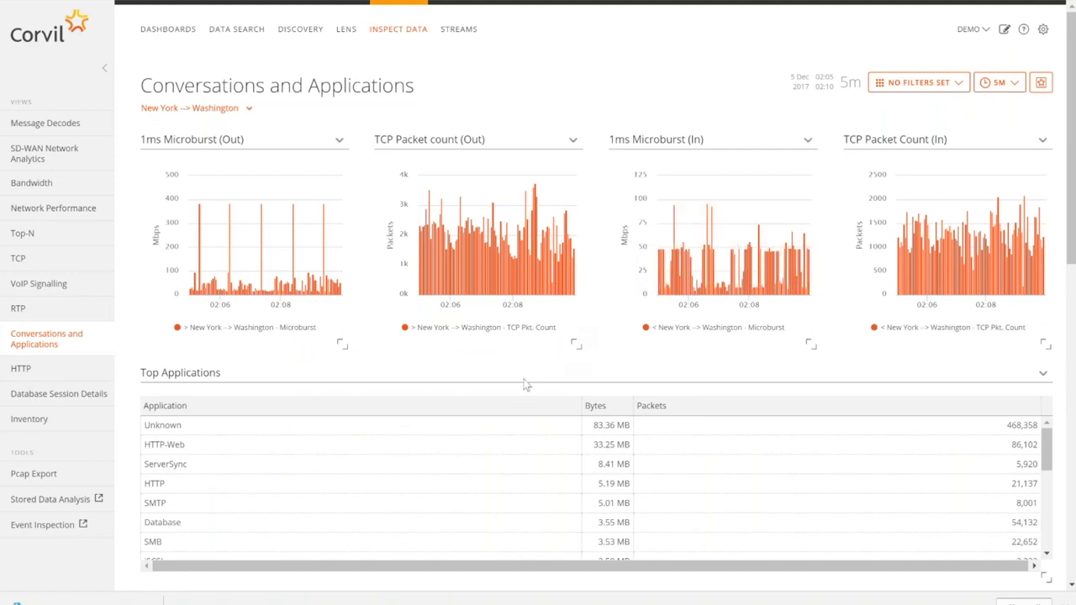
mouse_move(280, 246)
left_click_drag(257, 217, 271, 217)
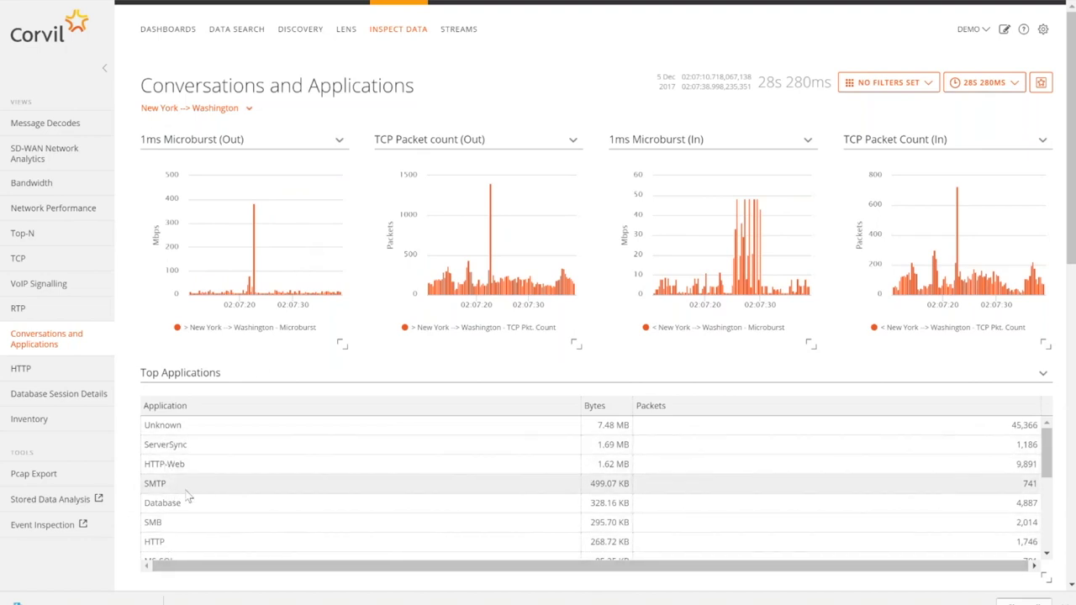
left_click_drag(248, 227, 263, 220)
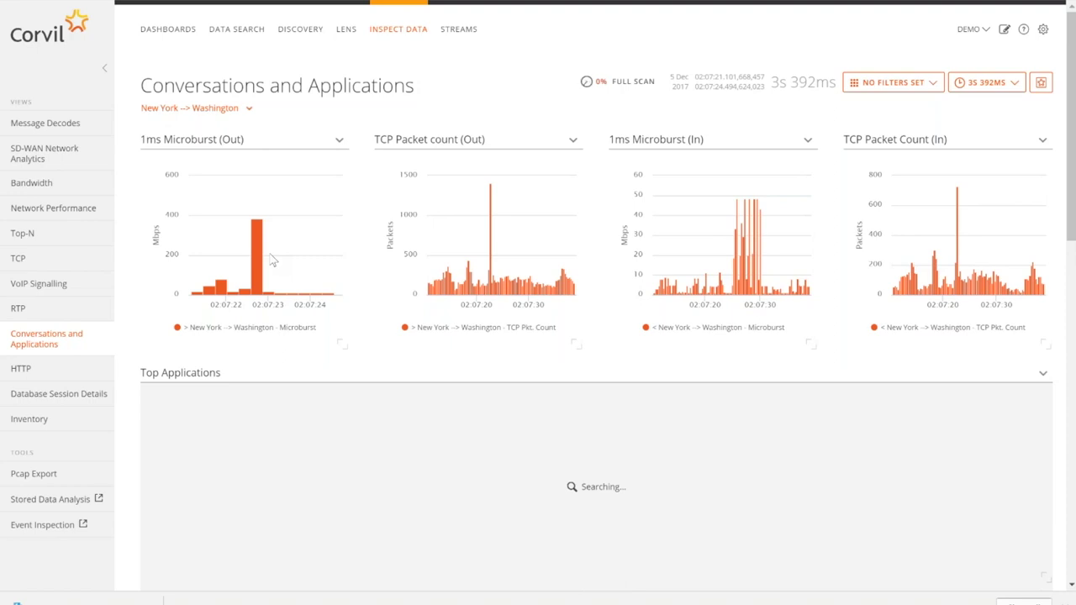
left_click_drag(260, 235, 282, 231)
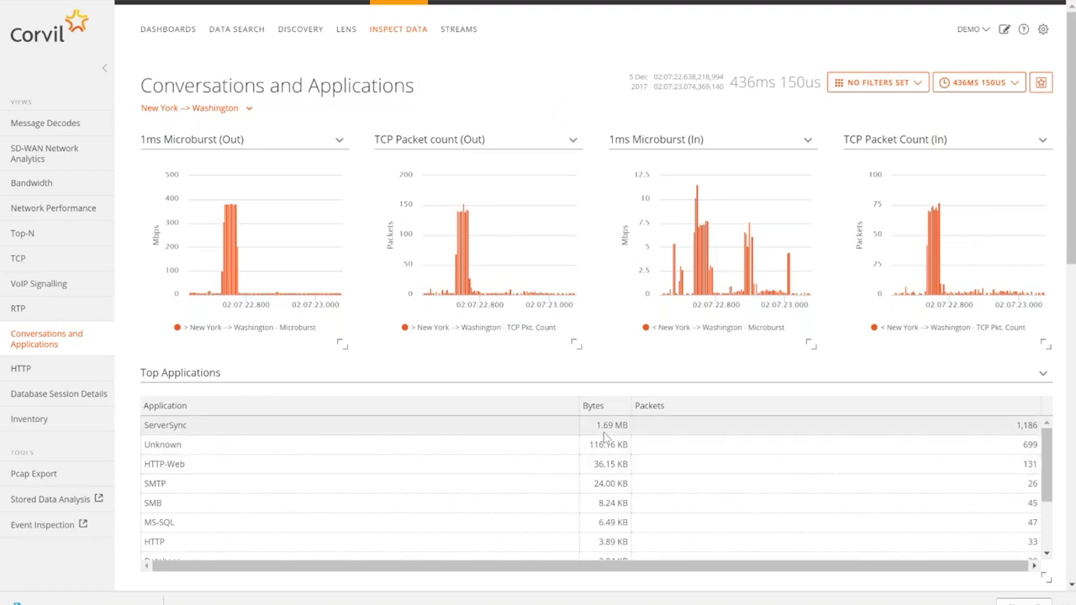
Open Event Inspection for the narrowed microburst interval and show the packet details
mouse_move(228, 235)
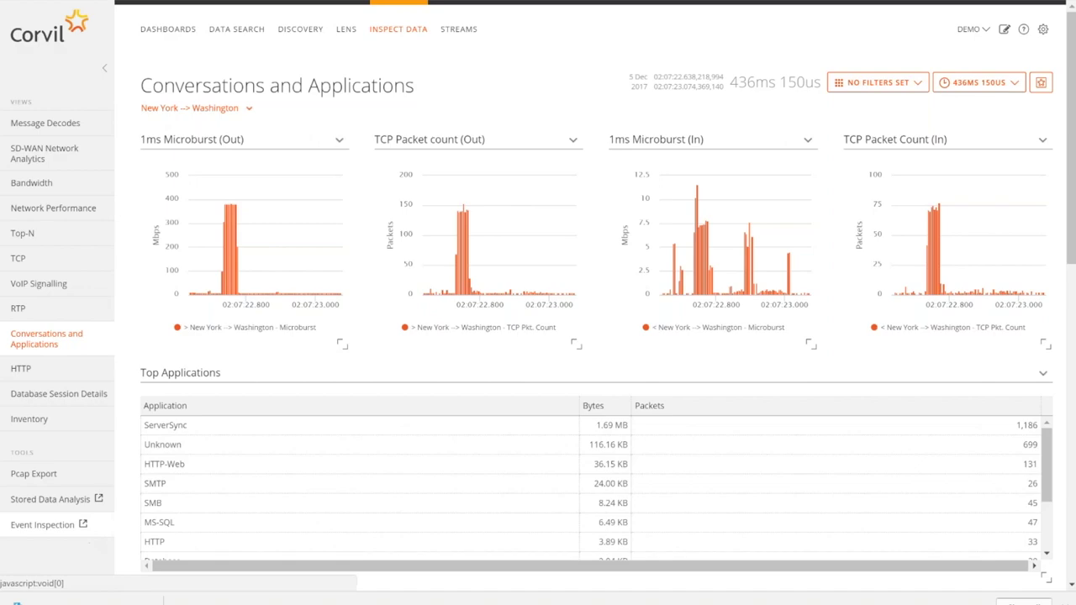
left_click(42, 525)
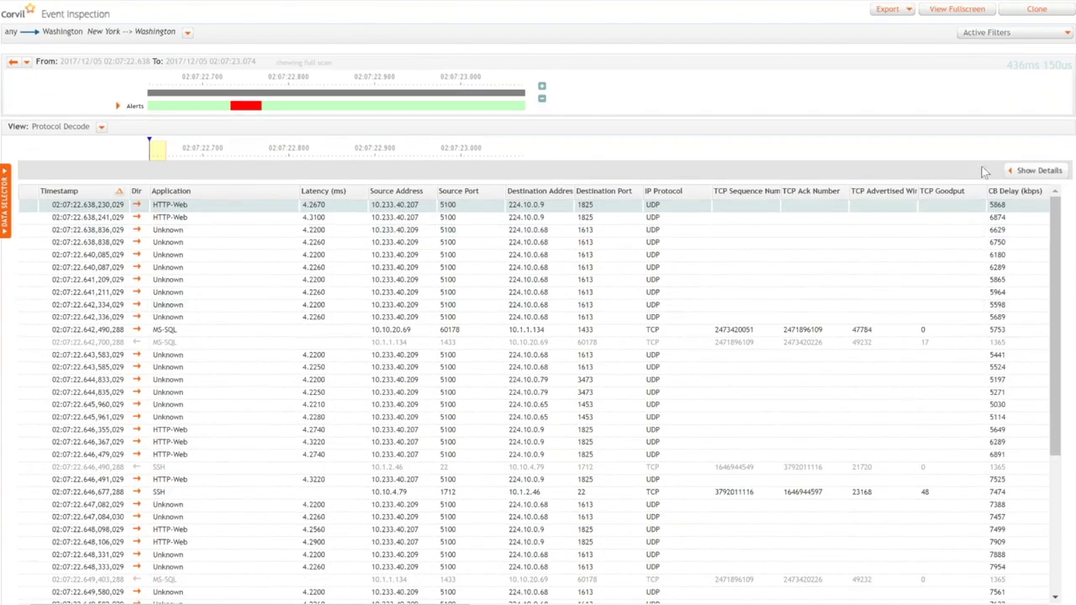
left_click(1012, 173)
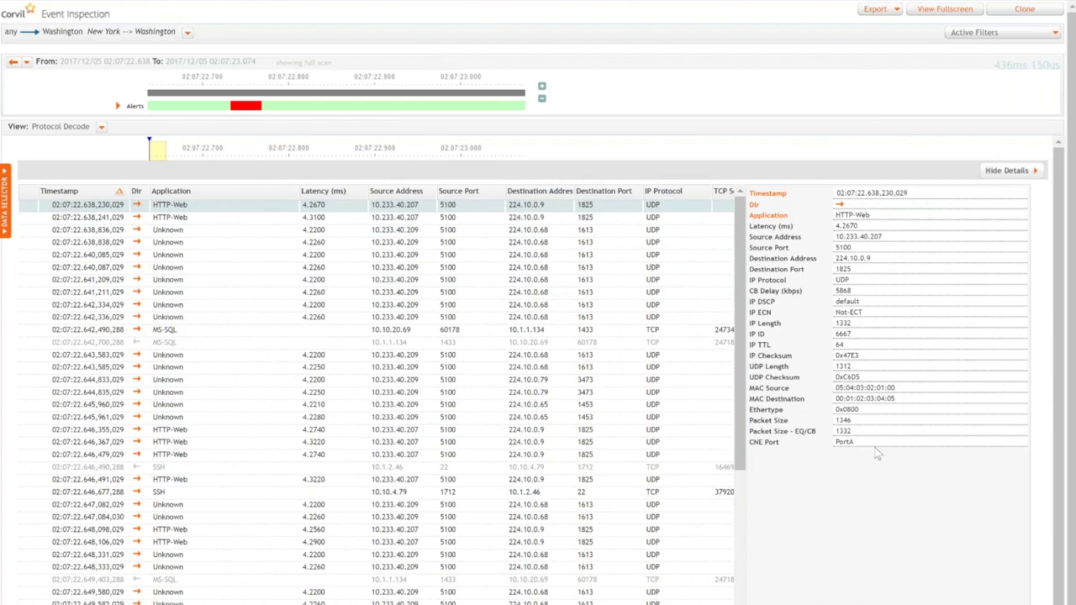
Create and apply a traffic filter that shows only ServerSync, and highlight the IP DSCP value in the first packet's details
left_click(971, 36)
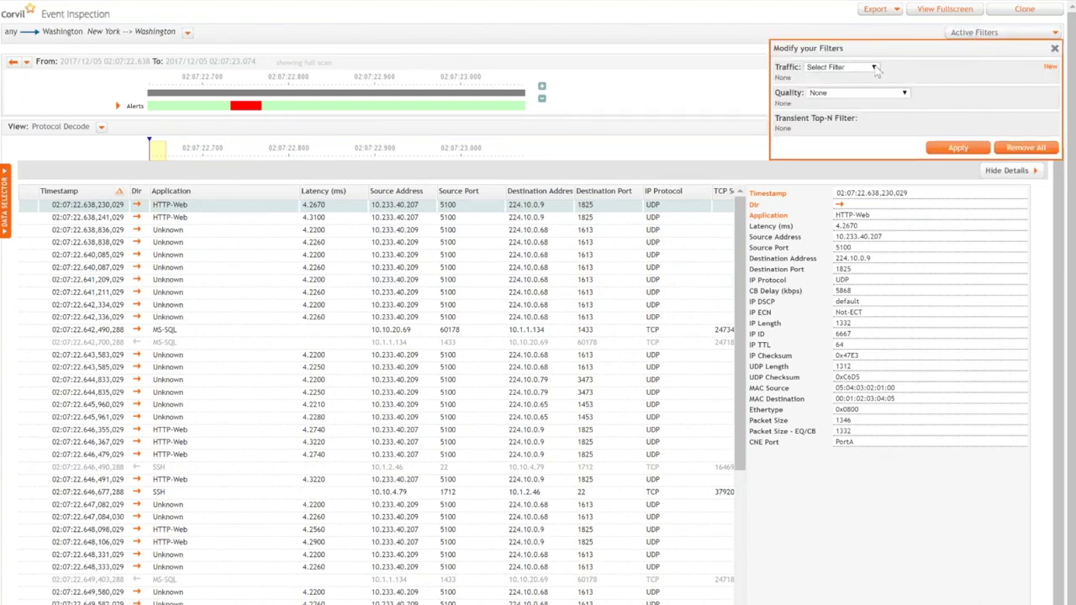
left_click(1050, 67)
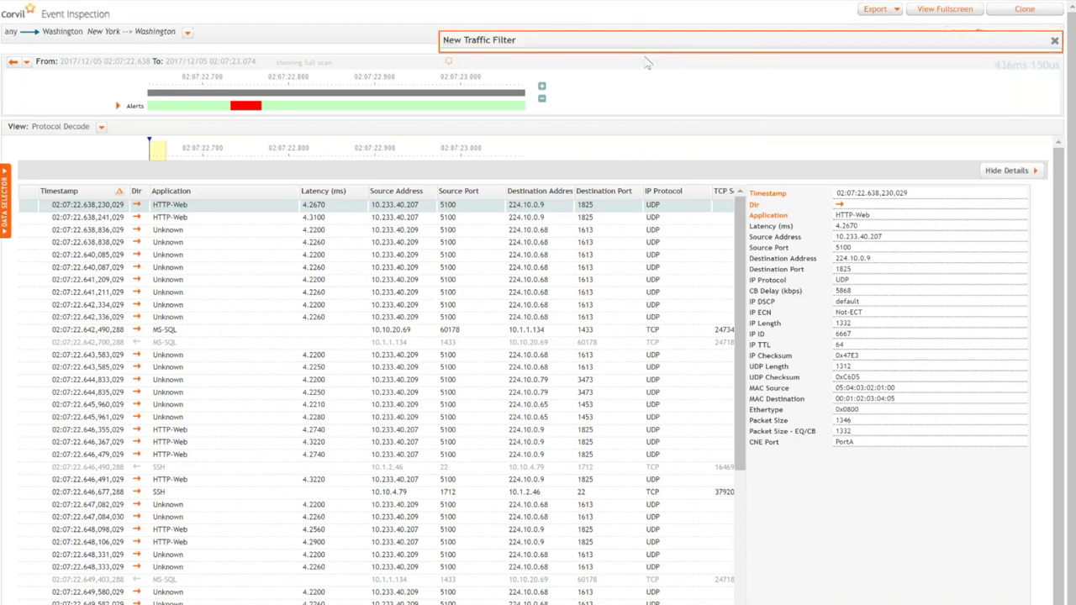
left_click(582, 79)
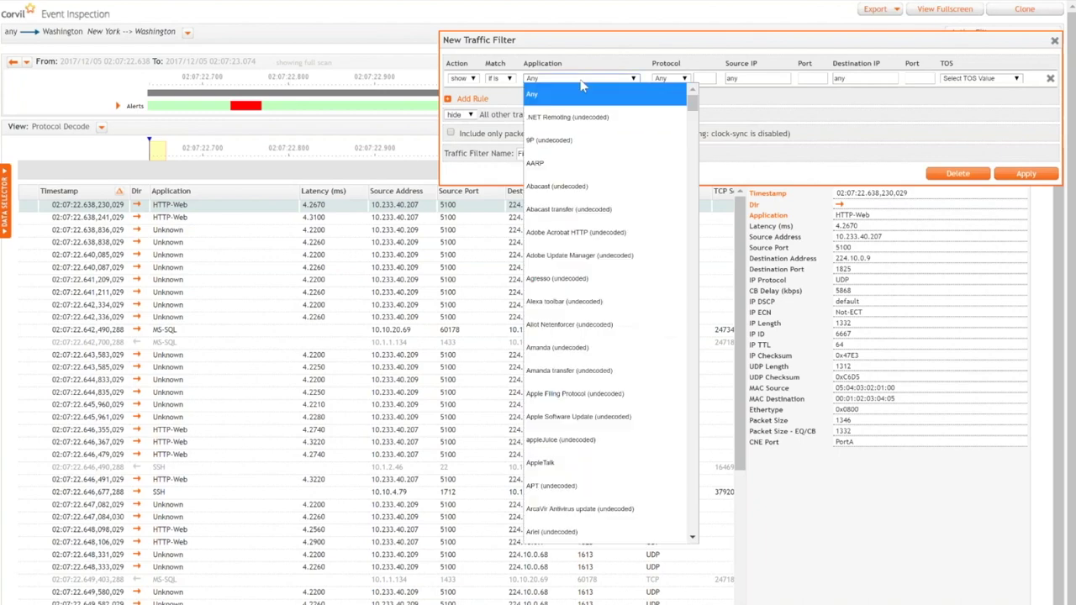
type("serversync")
key("Return")
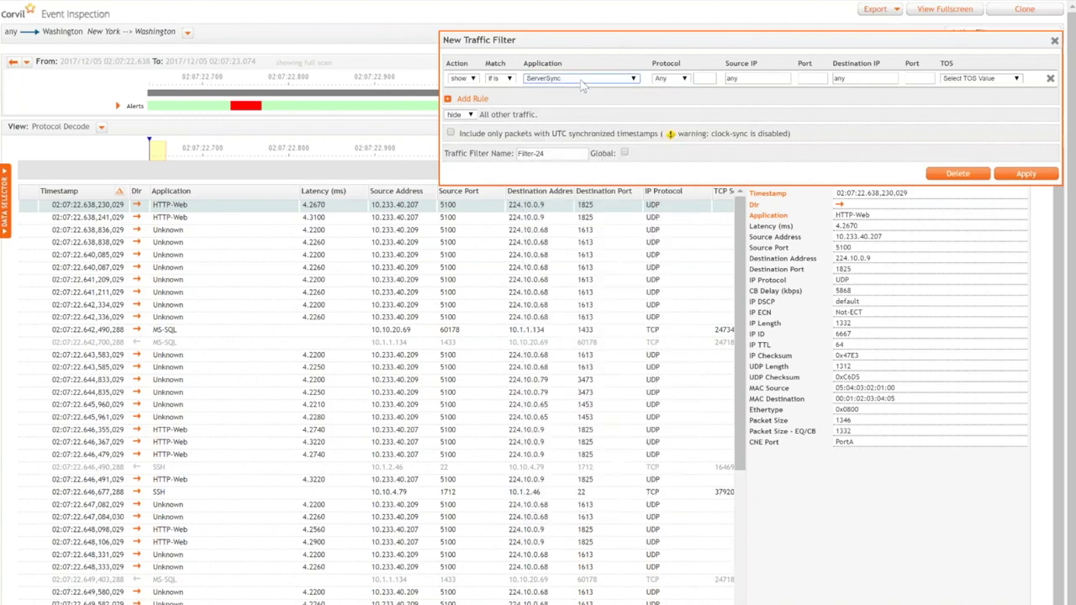
left_click(1027, 175)
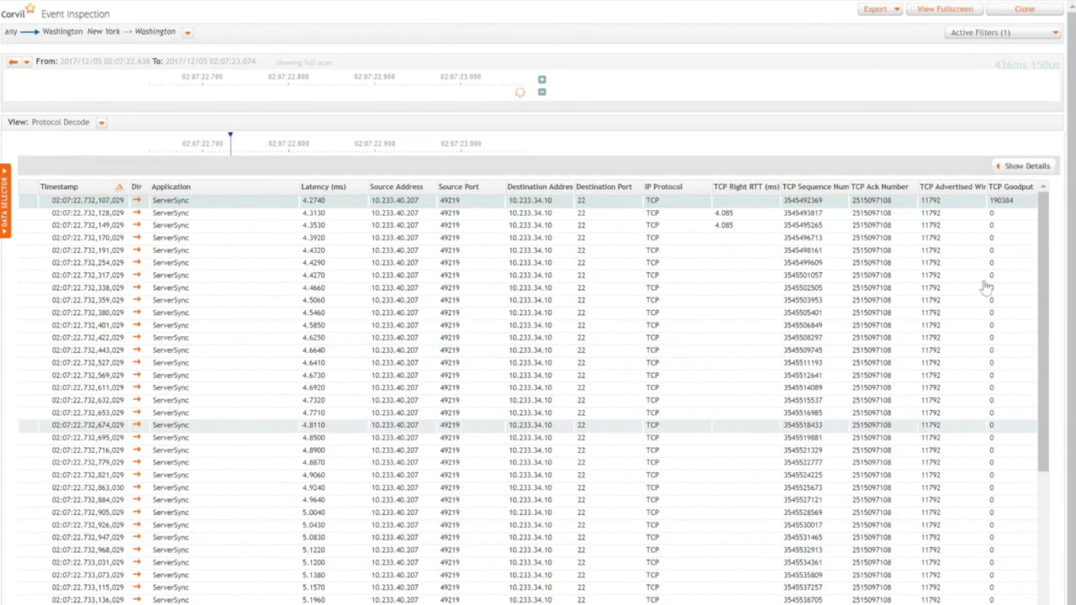
left_click(1028, 231)
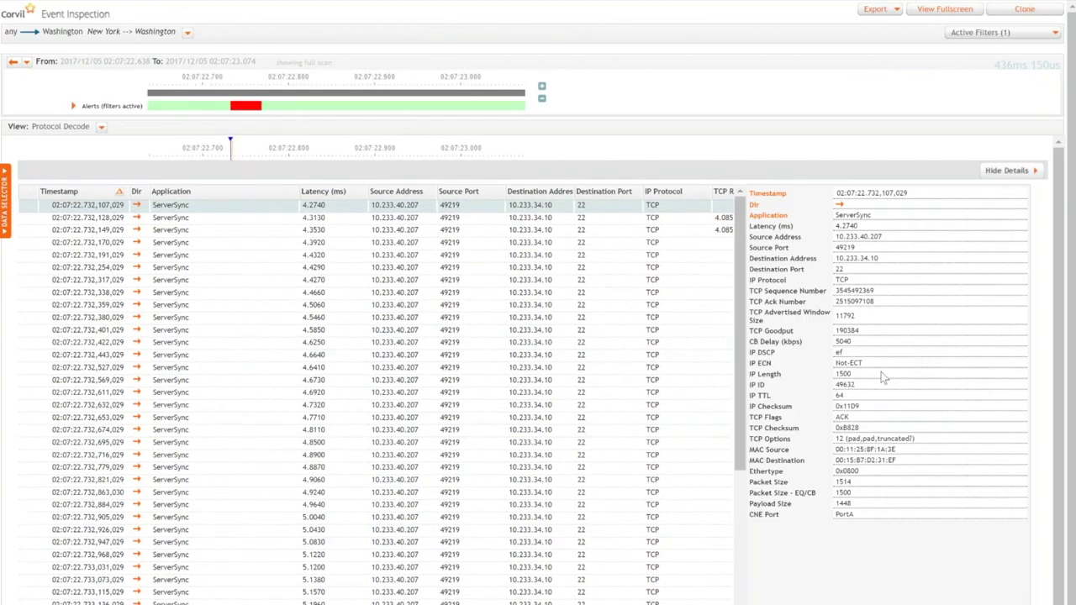
double_click(838, 352)
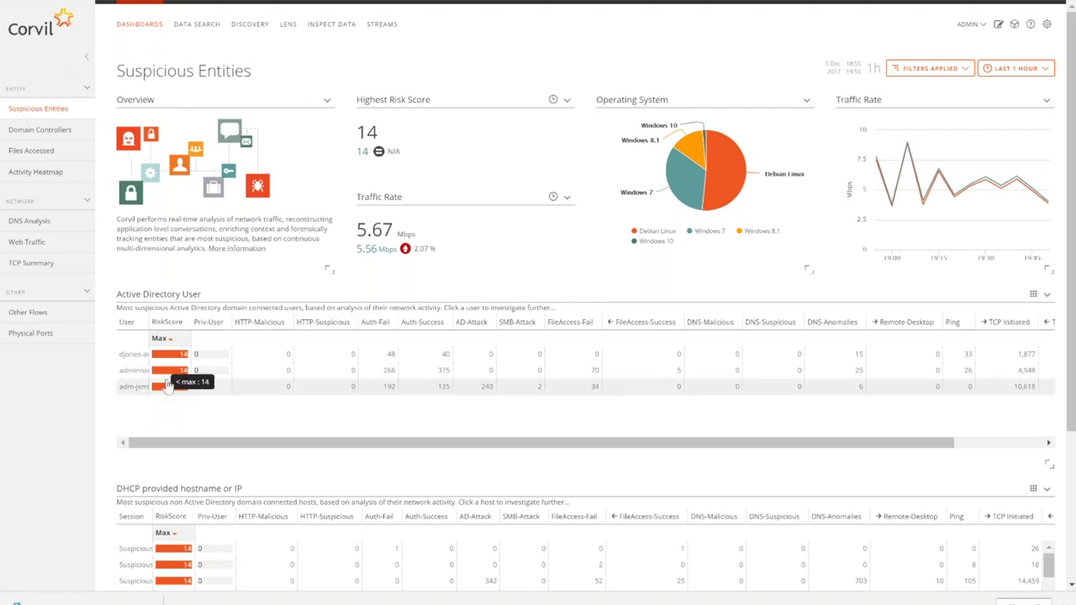
Widen the User column of the Active Directory User table and the Session column of the DHCP provided hostname or IP table
left_click_drag(150, 323, 180, 324)
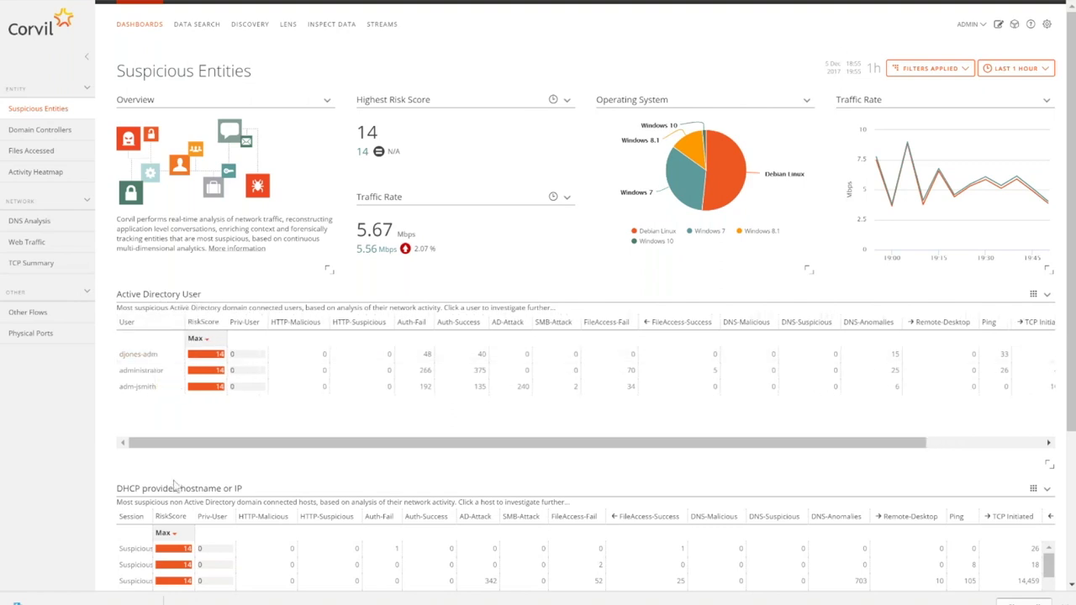
left_click_drag(156, 520, 219, 518)
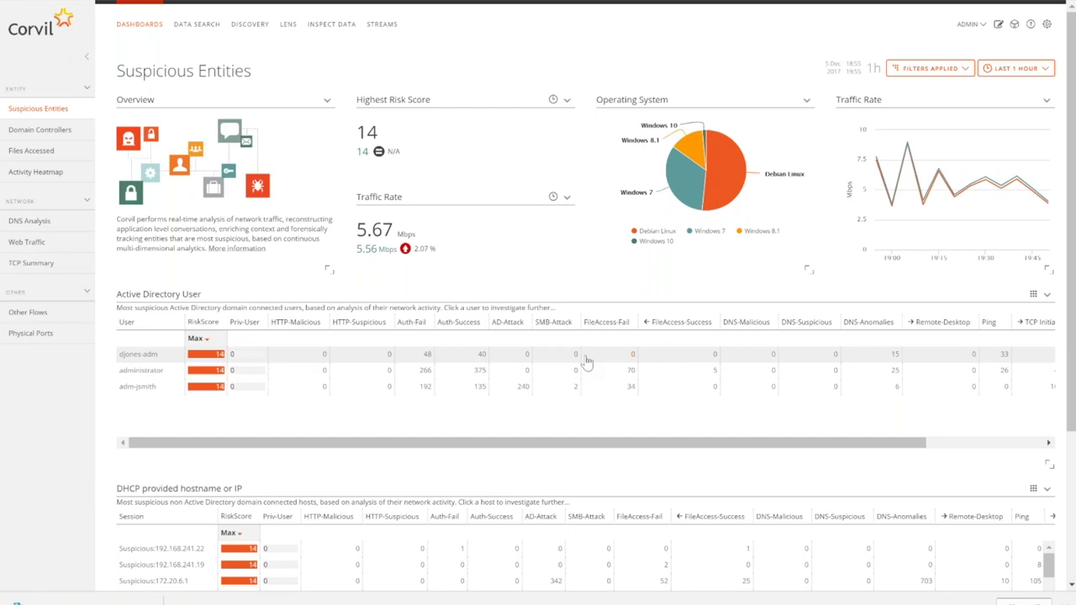
Open the Investigate Entity view for the Suspicious:192.168.241.8 session of the first user in the Active Directory User table
left_click(144, 354)
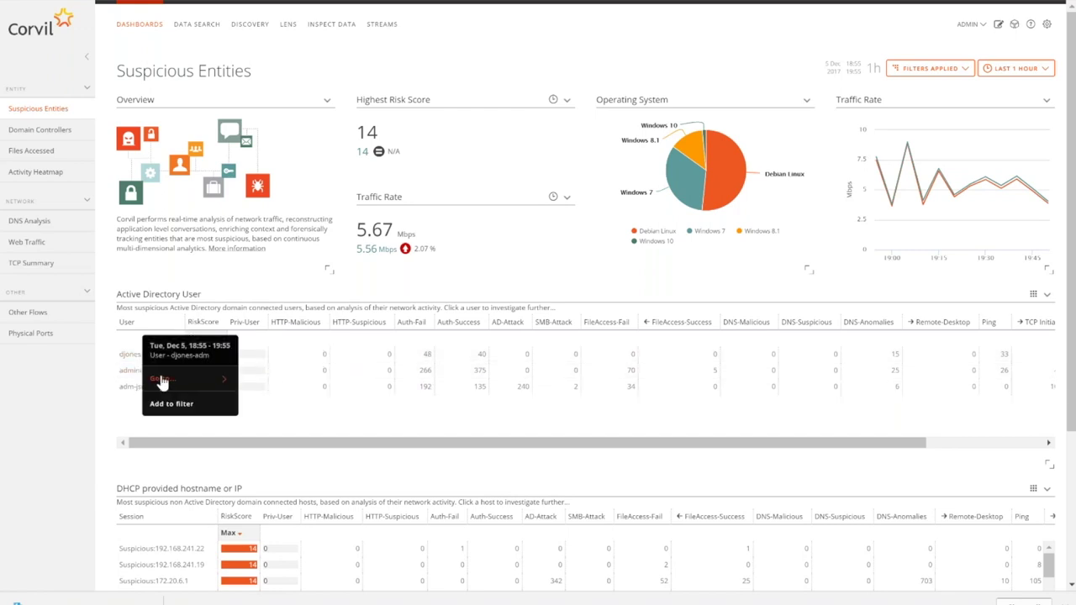
left_click(161, 379)
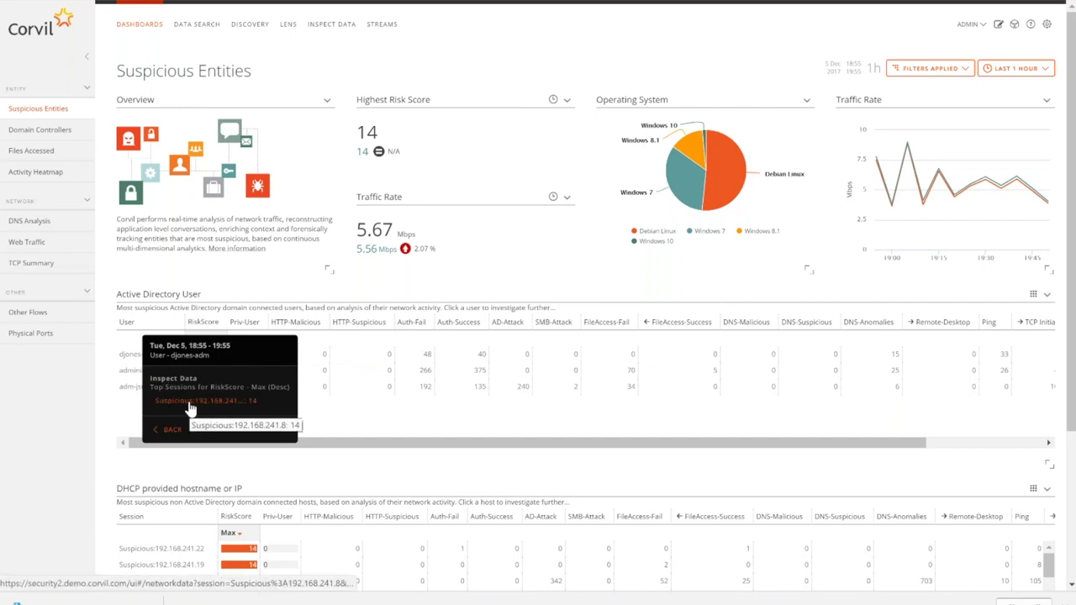
left_click(194, 403)
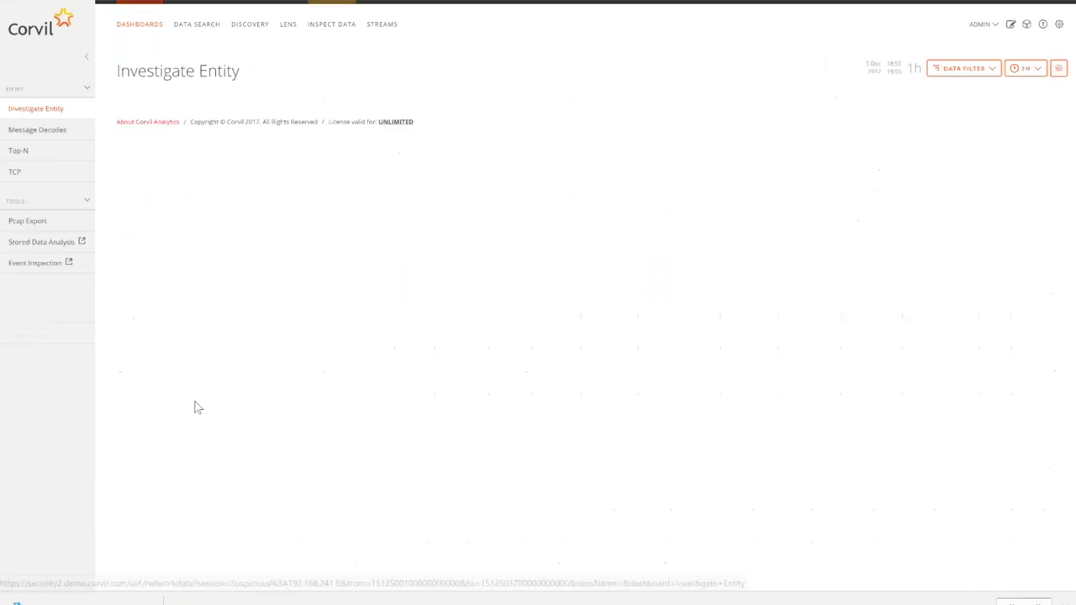